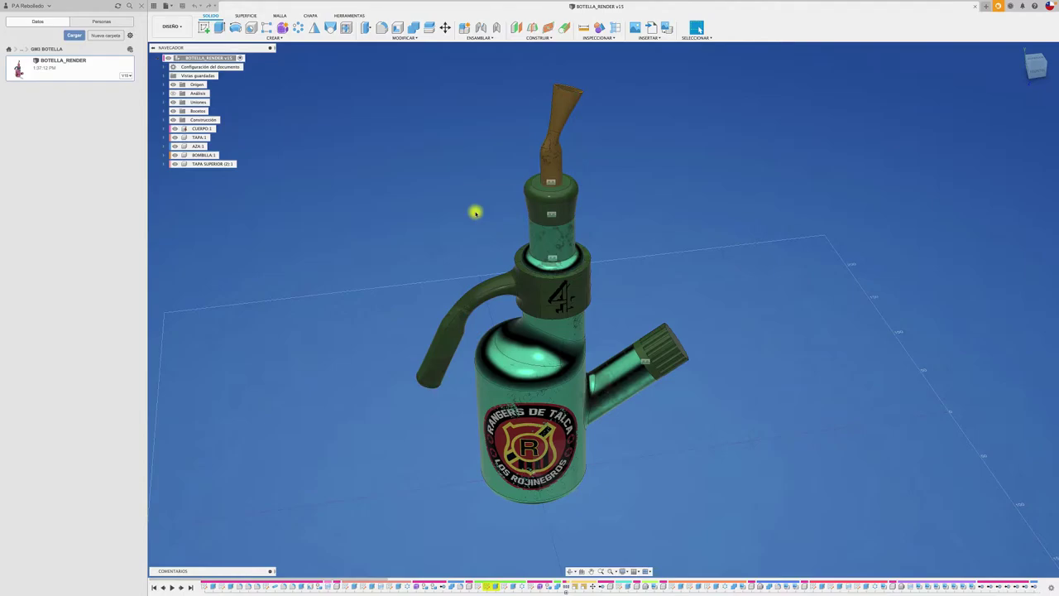
# Step: Switch through the Animación workspace to Renderizar, showing the bottle in the paved-plaza environment
pyautogui.click(183, 29)
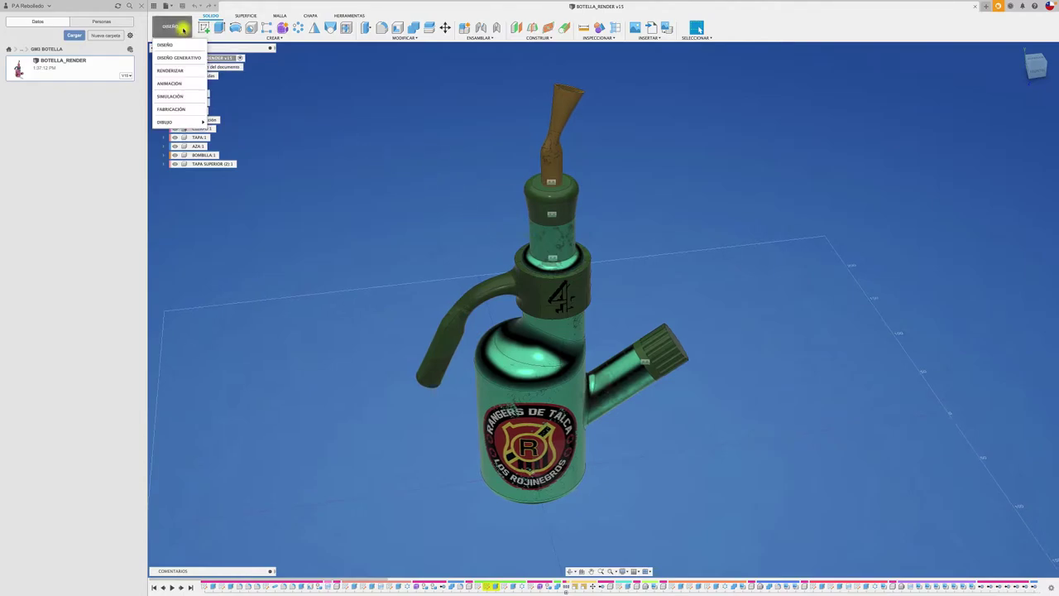
pyautogui.click(168, 84)
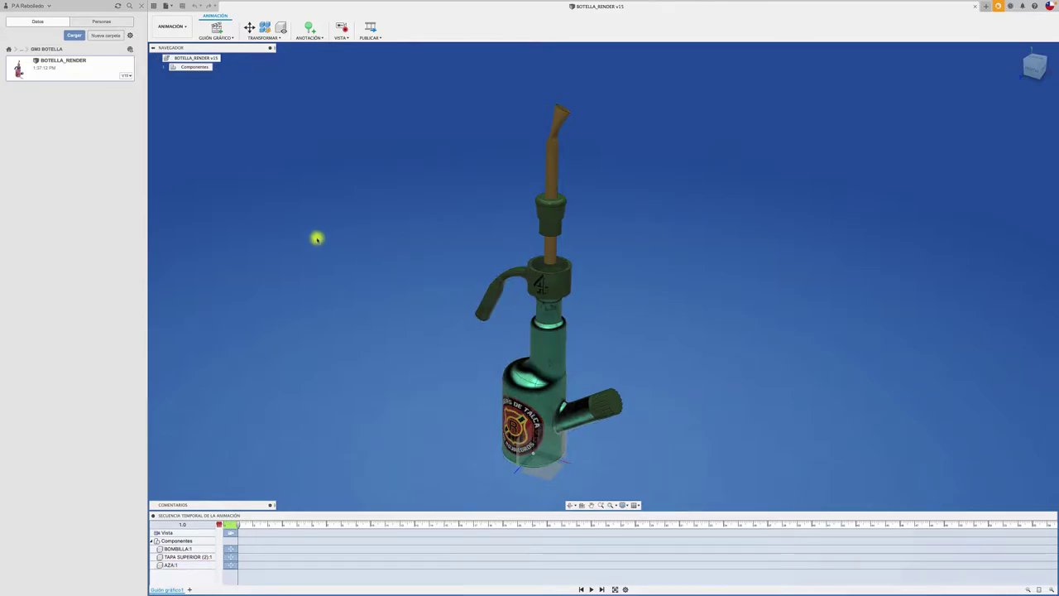
pyautogui.click(175, 27)
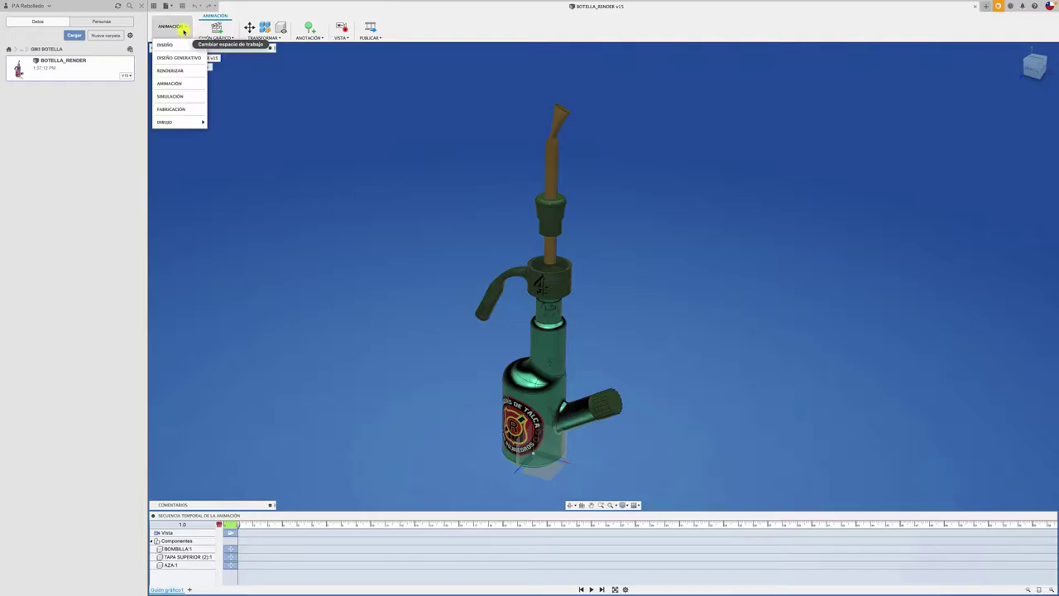
pyautogui.click(170, 71)
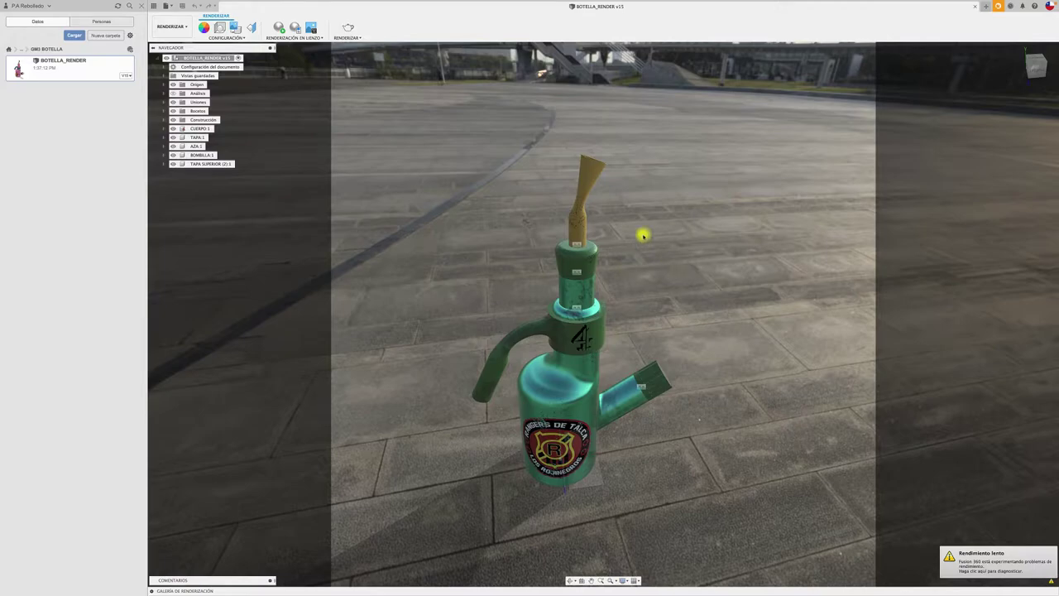
# Step: Start a new design and copy BOTELLA_RENDER into the GMO BOTELLA folder
pyautogui.moveTo(598, 6)
pyautogui.click(981, 6)
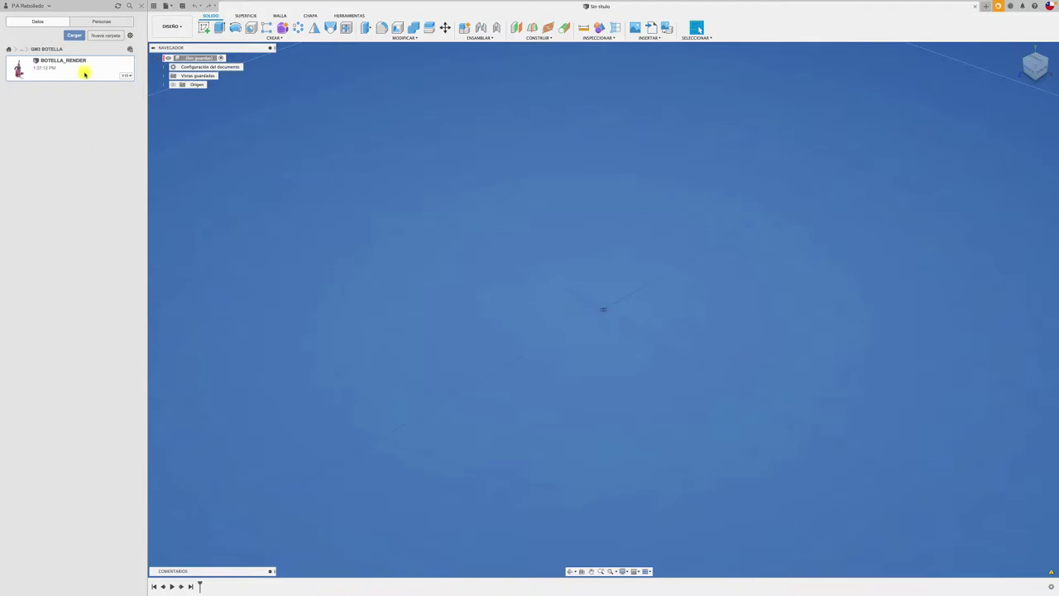
pyautogui.rightClick(84, 74)
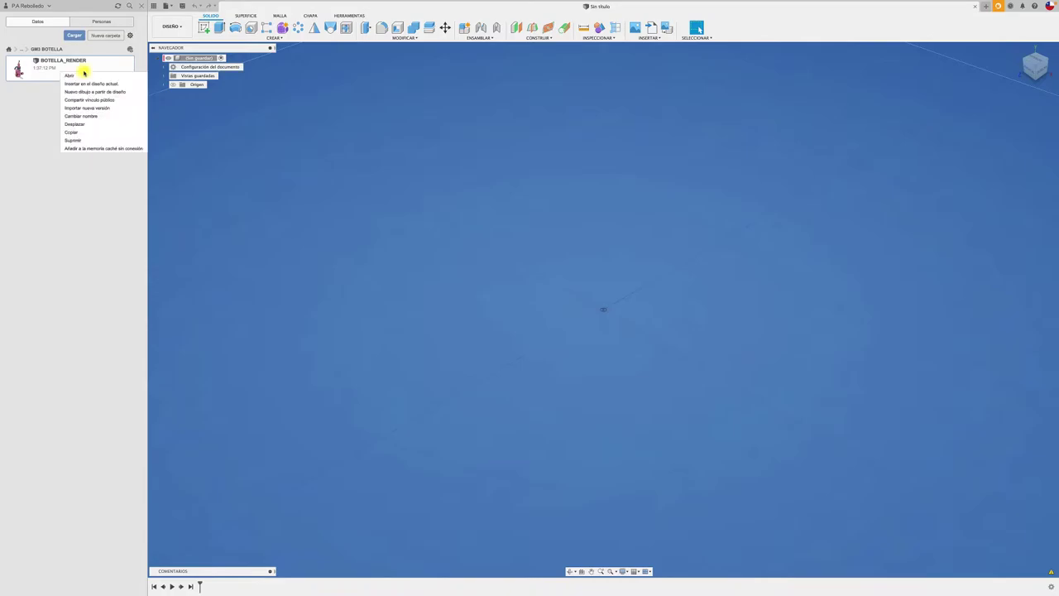
pyautogui.click(91, 132)
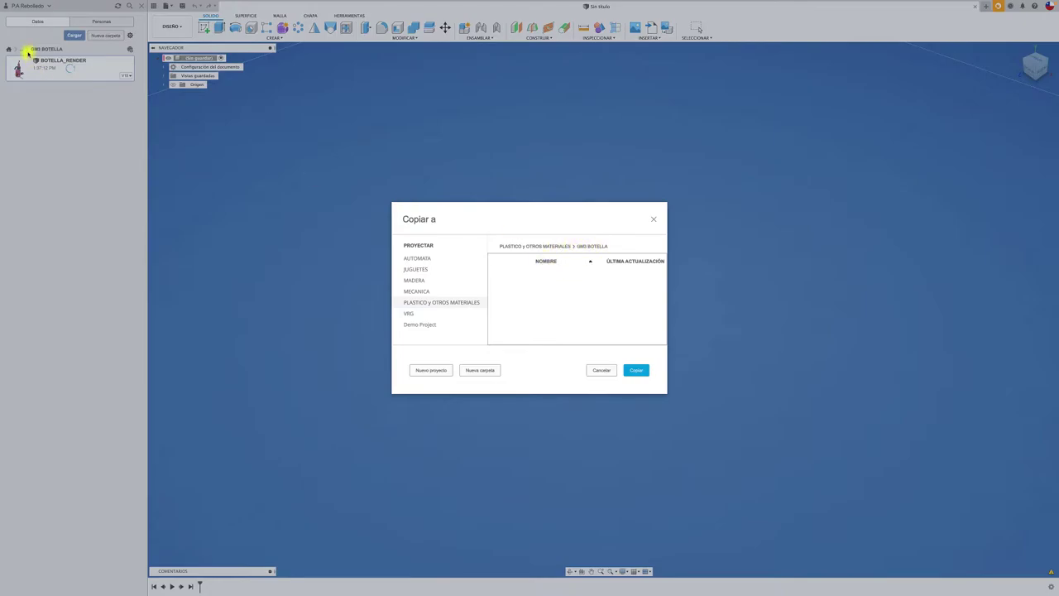
pyautogui.click(636, 370)
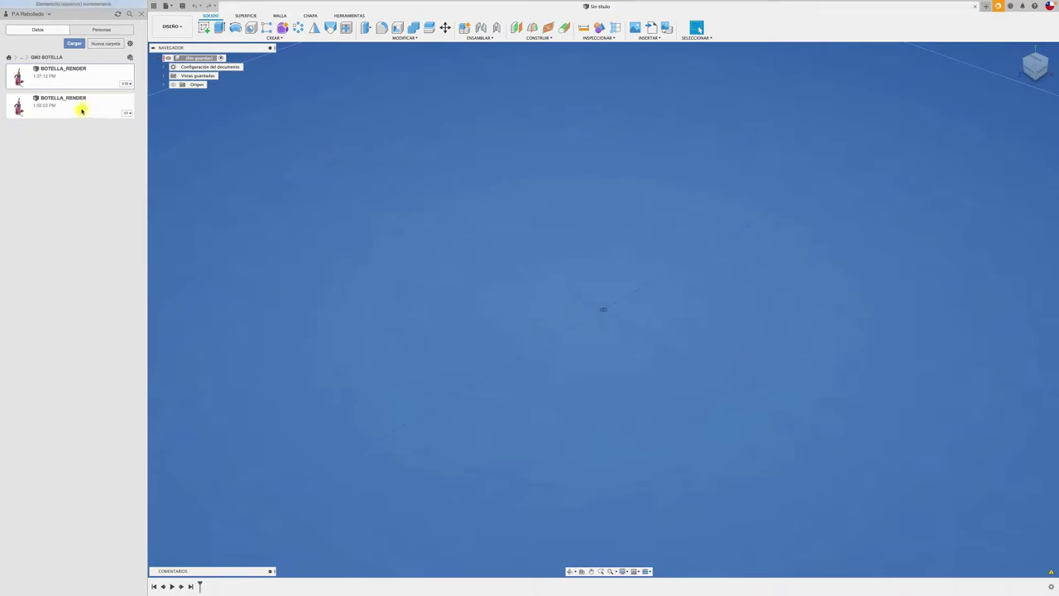
# Step: Rename the copied design to BOTELLA_EXPLOSIONADA
pyautogui.click(82, 110)
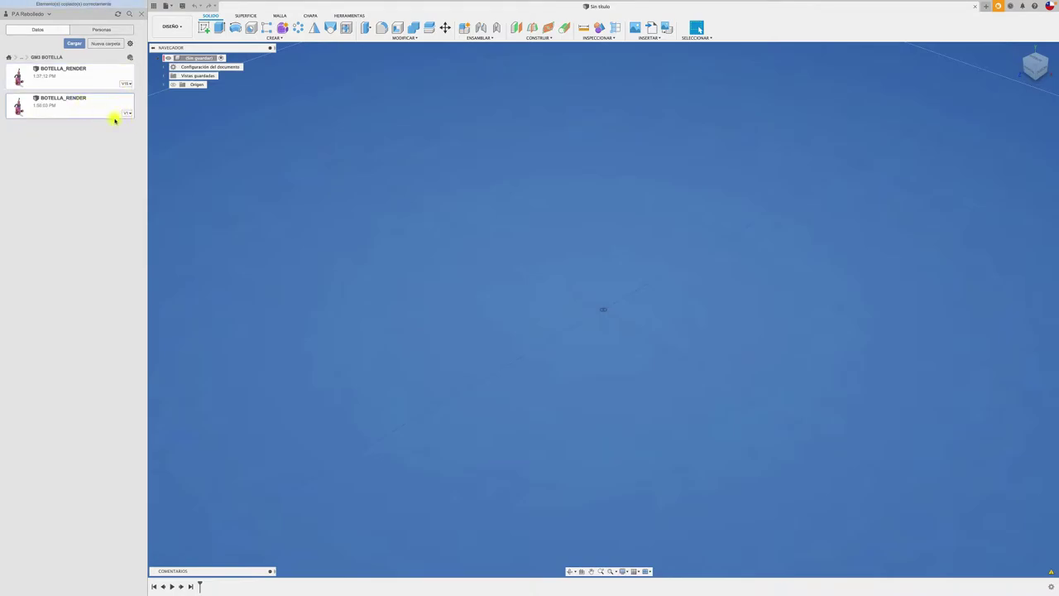
pyautogui.rightClick(72, 91)
pyautogui.click(90, 137)
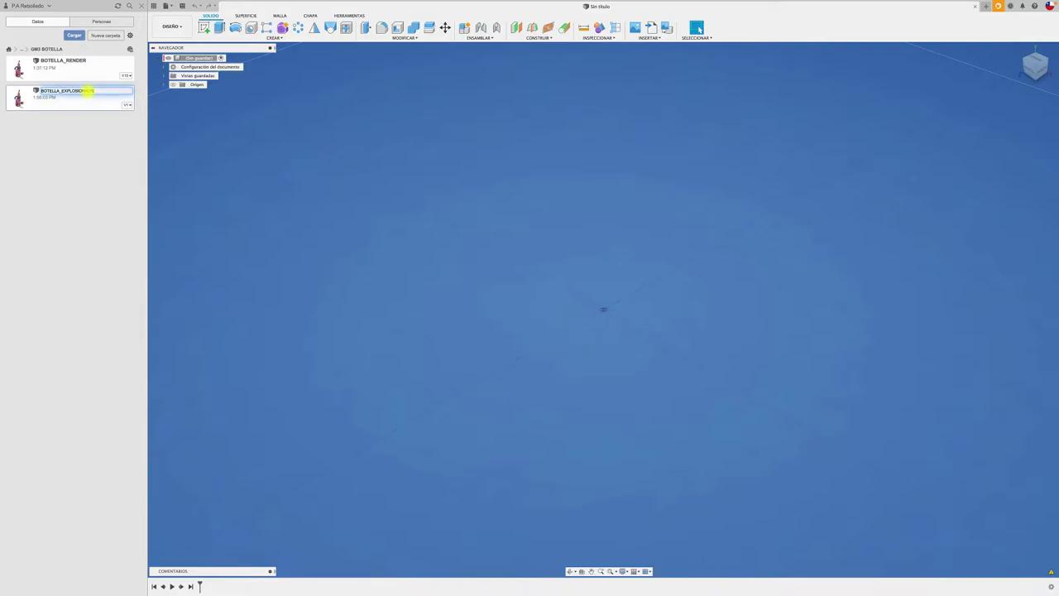
pyautogui.press('Return')
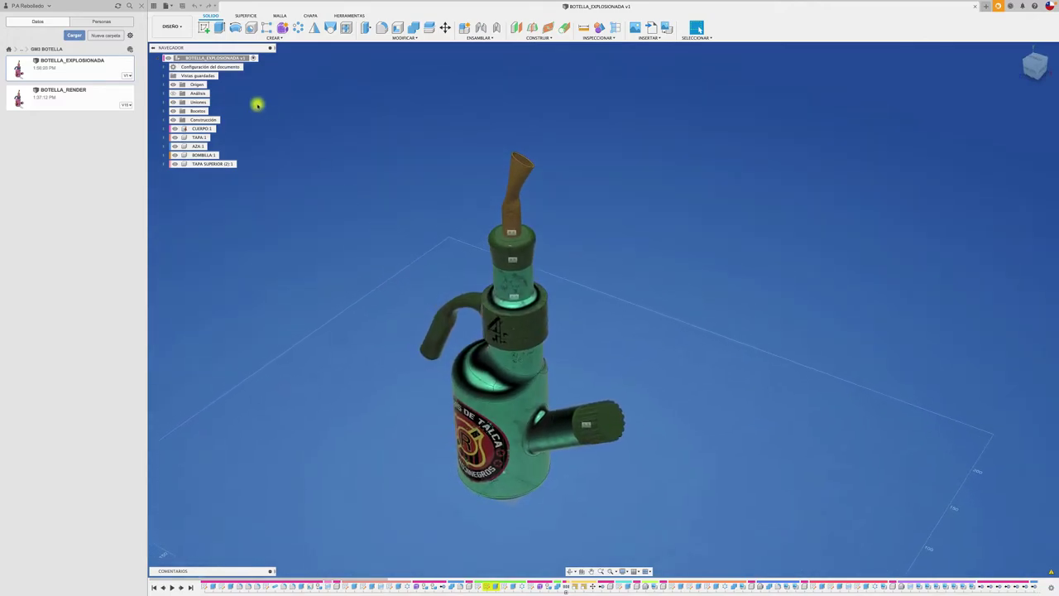
# Step: Expand the Uniones folder to list rigid joints Rígido1 to Rígido4
pyautogui.click(162, 103)
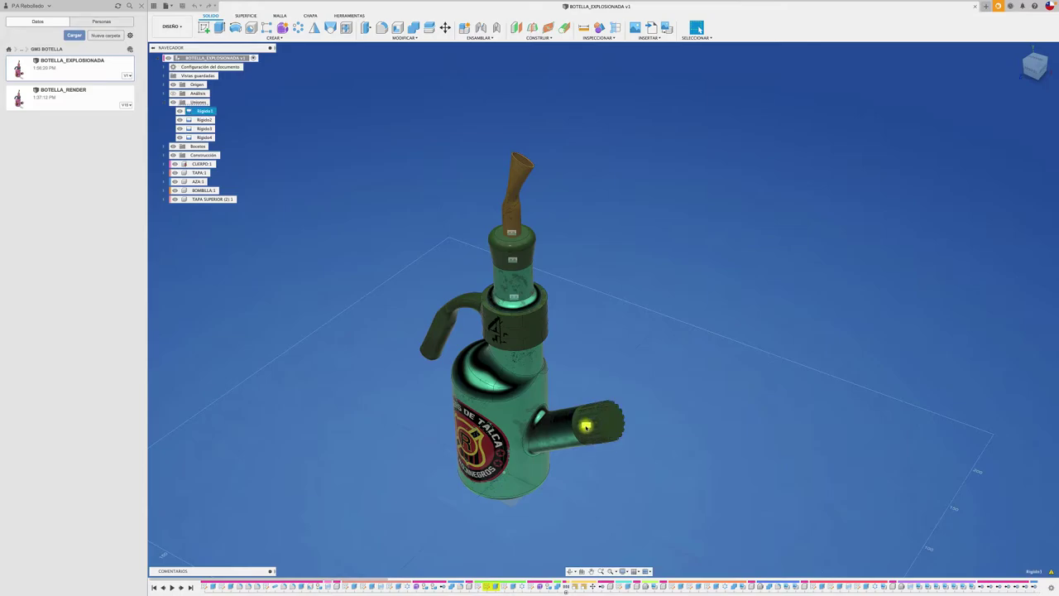
# Step: Edit joint Rígido1 to move the side cap 83.13 mm out from the bottle
pyautogui.rightClick(205, 110)
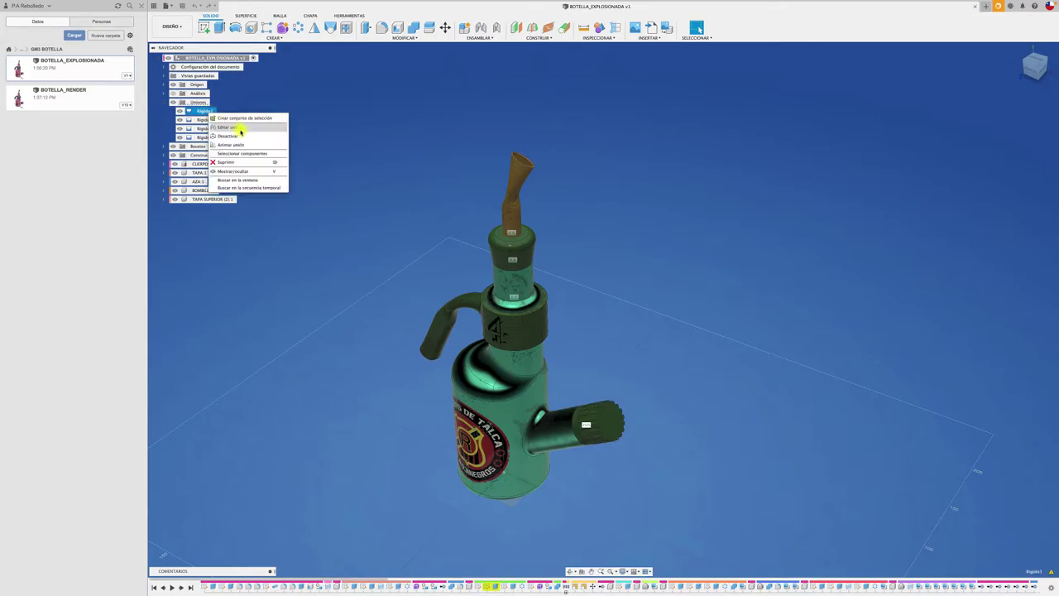
pyautogui.click(240, 129)
pyautogui.moveTo(599, 419); pyautogui.dragTo(690, 406)
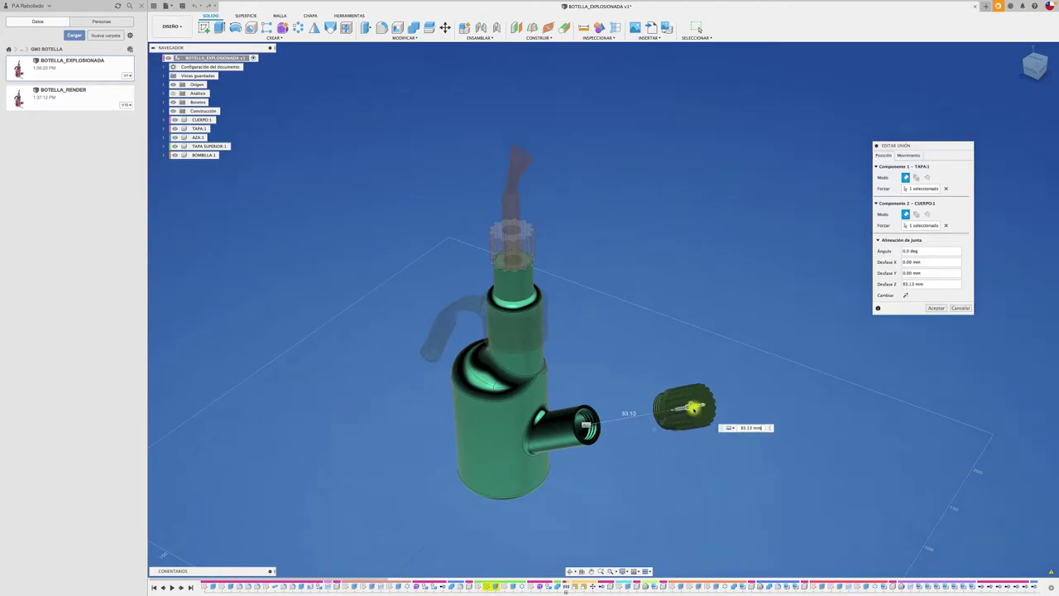
pyautogui.click(936, 308)
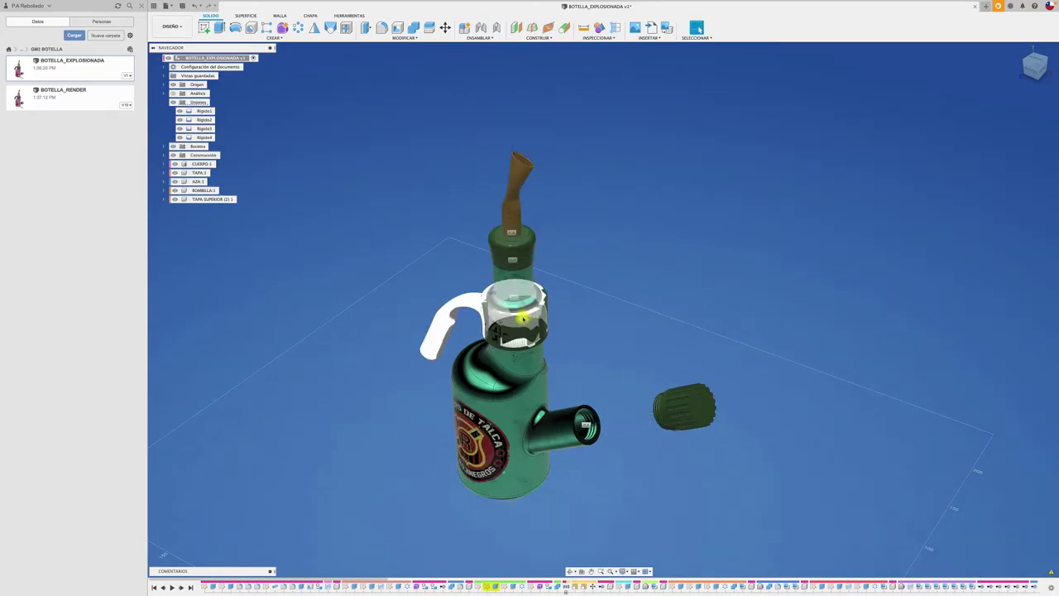
# Step: Edit joint Rígido2 to raise the handle collar to a 65.13 mm Z offset
pyautogui.click(205, 111)
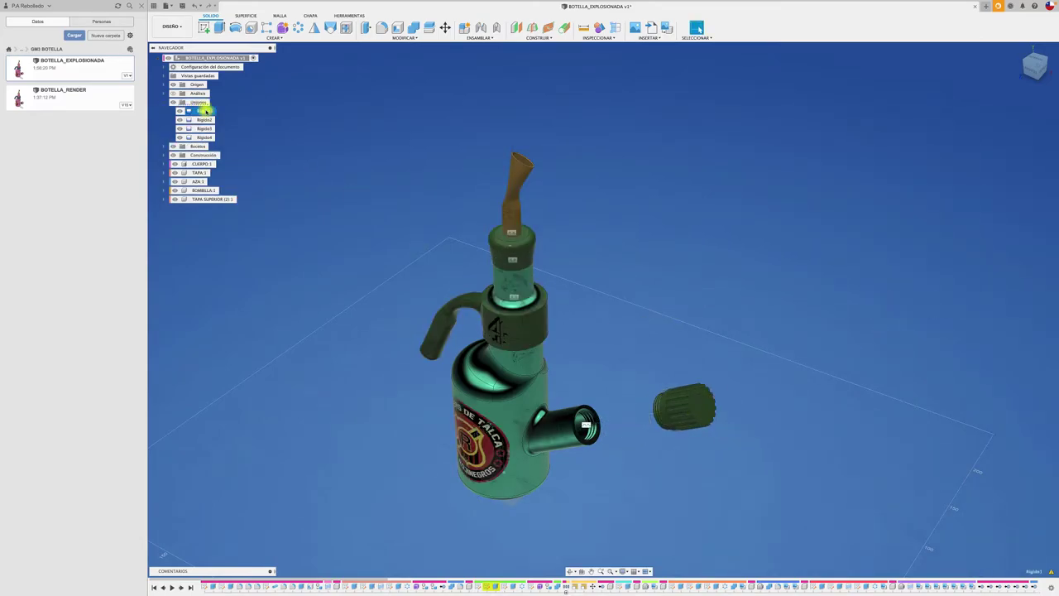
pyautogui.click(205, 120)
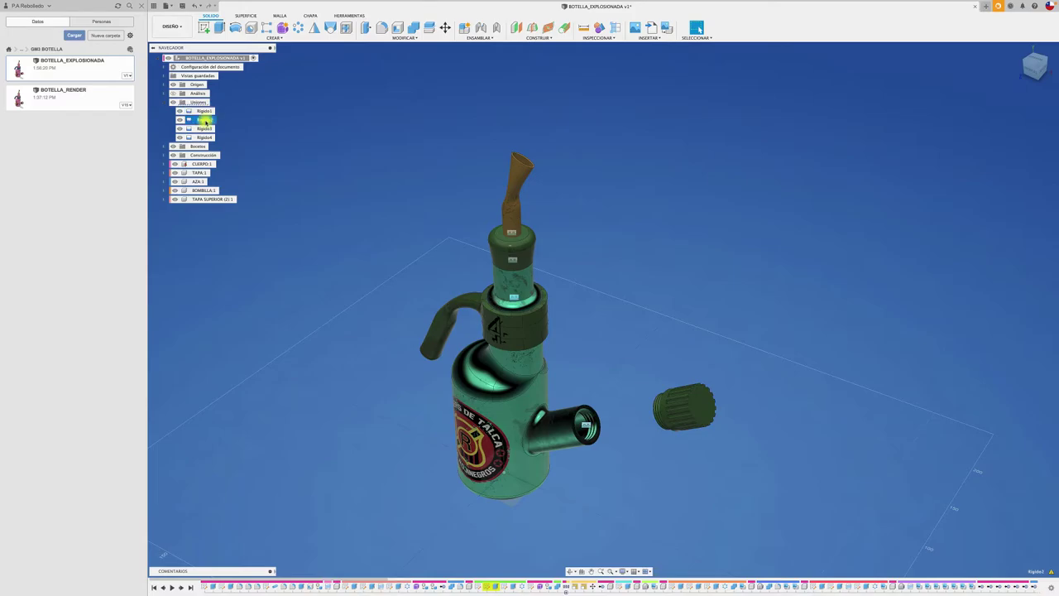
pyautogui.rightClick(206, 121)
pyautogui.click(228, 139)
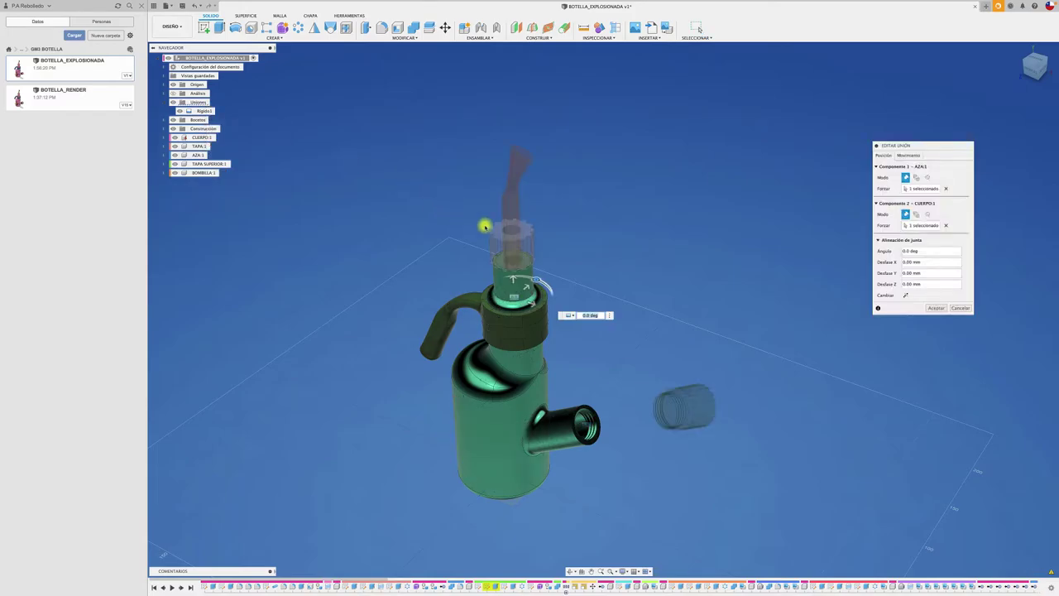
pyautogui.moveTo(513, 280); pyautogui.dragTo(513, 212)
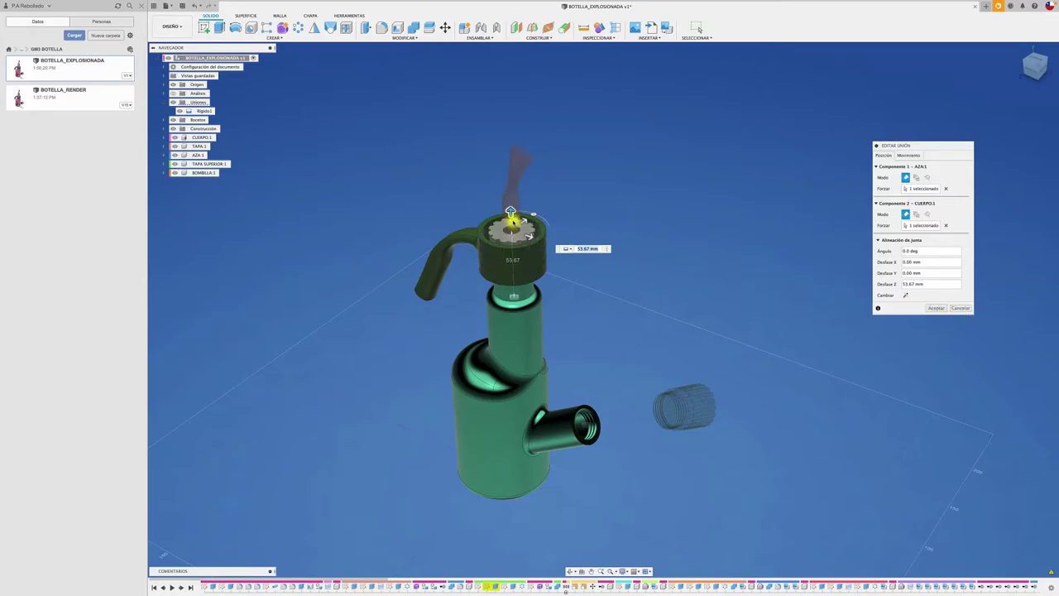
pyautogui.moveTo(512, 220); pyautogui.dragTo(508, 199)
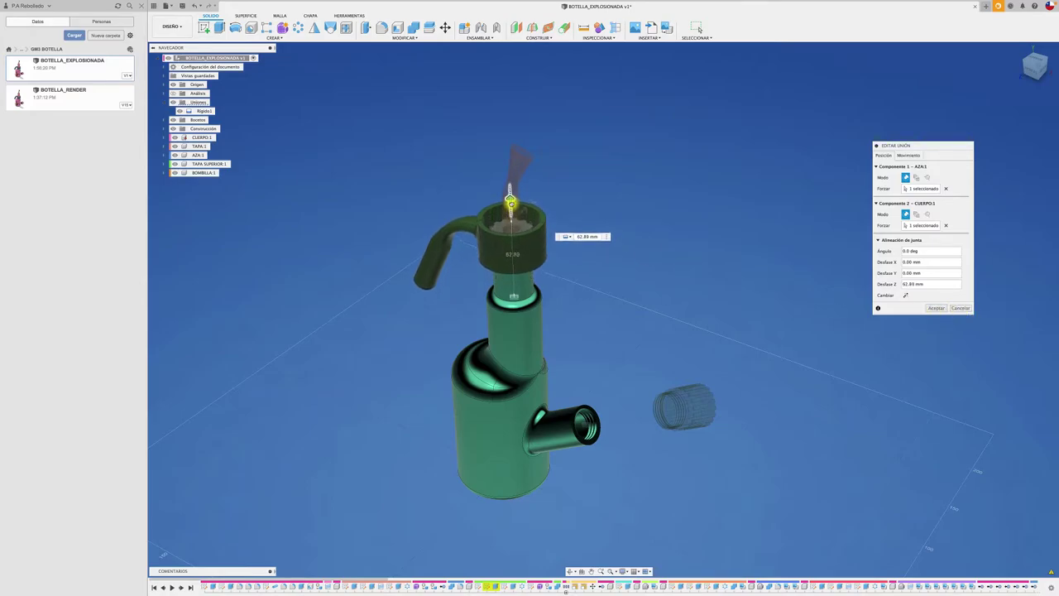
pyautogui.click(936, 308)
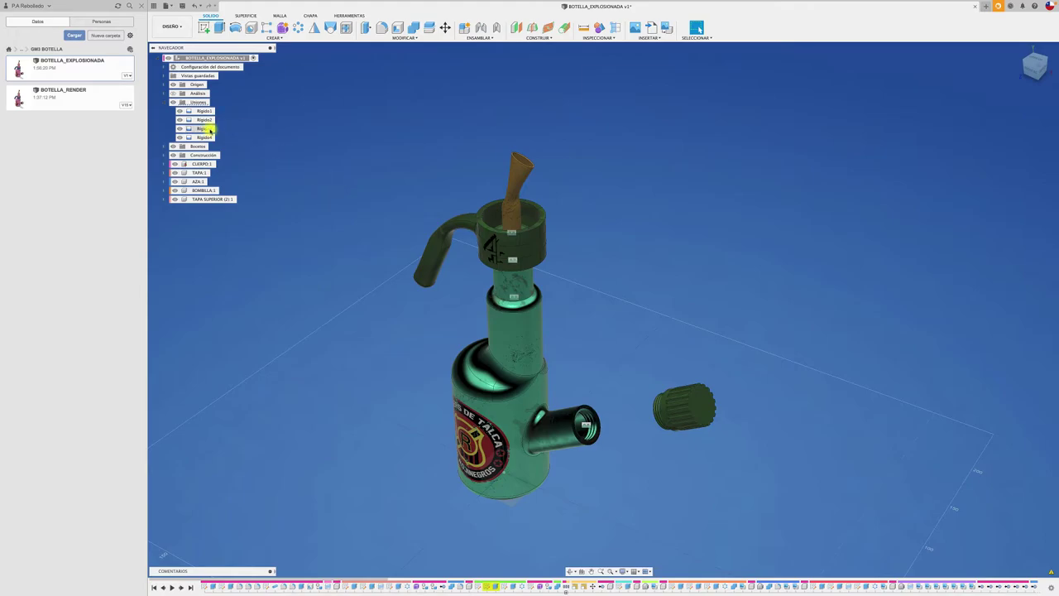
# Step: Edit joint Rígido3 to lift the top cap 84.48 mm above the bottle
pyautogui.rightClick(209, 130)
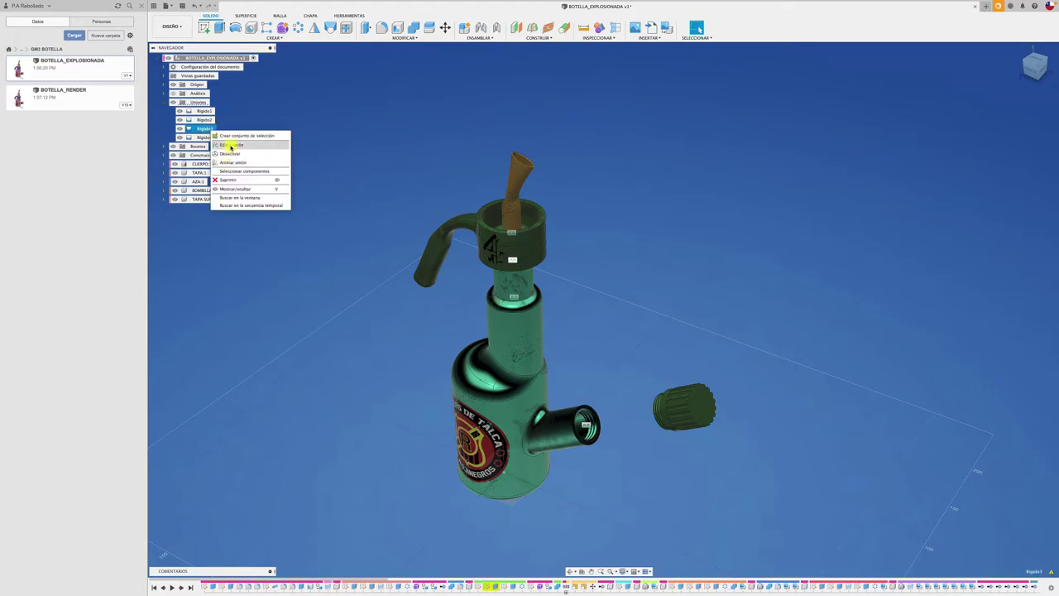
pyautogui.click(232, 147)
pyautogui.moveTo(512, 242); pyautogui.dragTo(507, 129)
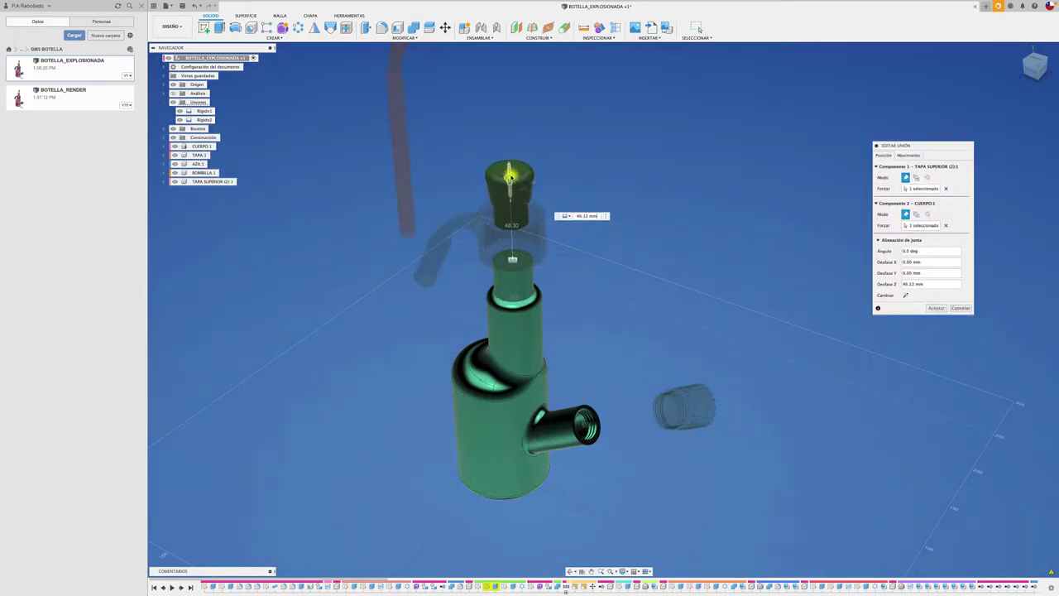
pyautogui.click(936, 307)
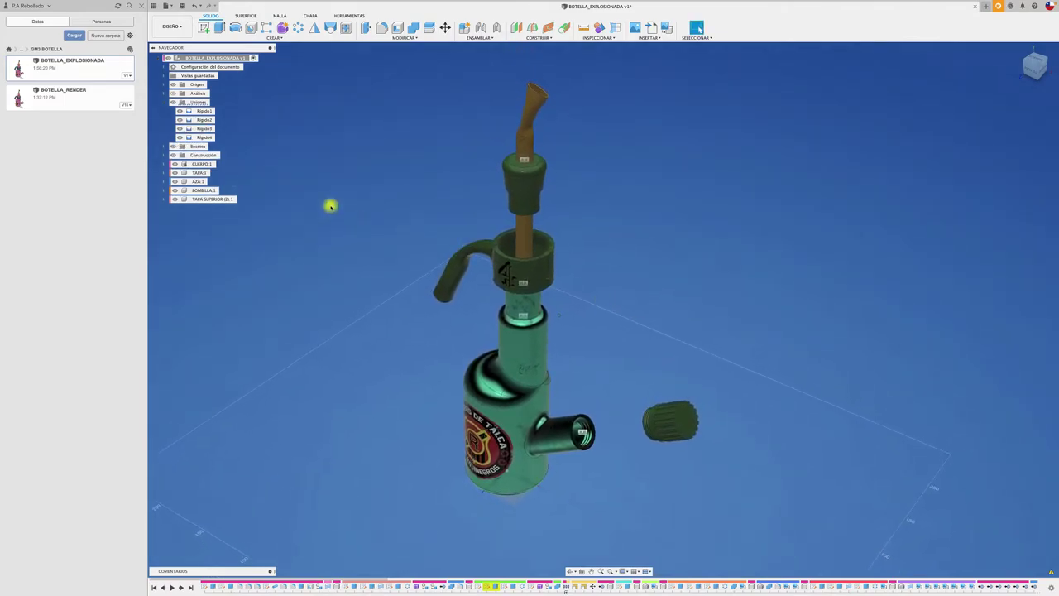
# Step: Edit joint Rígido4 to lift the straw to a 54.04 mm Z offset
pyautogui.rightClick(199, 138)
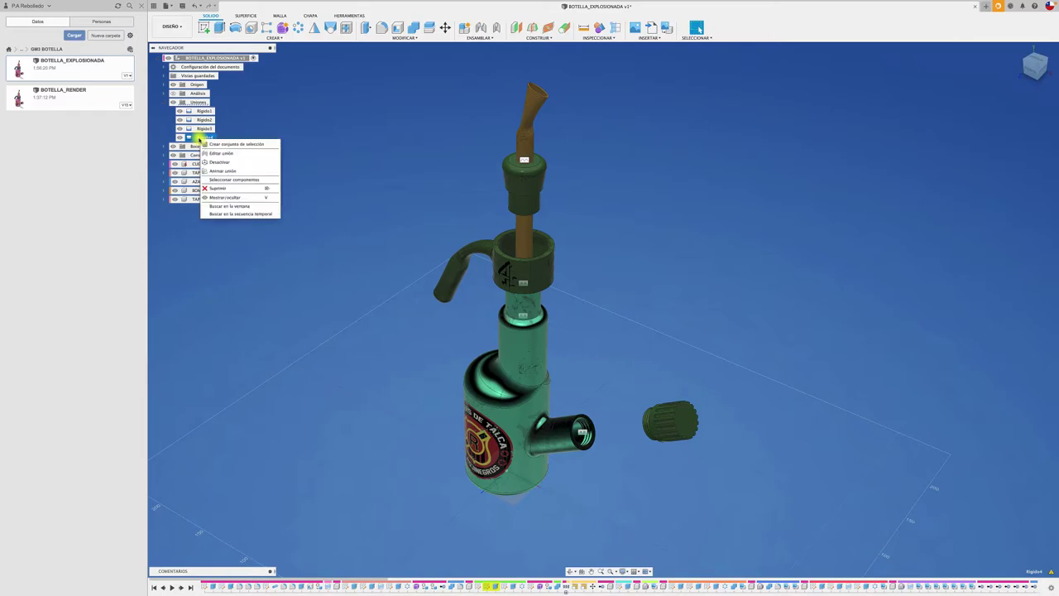
pyautogui.click(220, 154)
pyautogui.moveTo(508, 322); pyautogui.dragTo(508, 226)
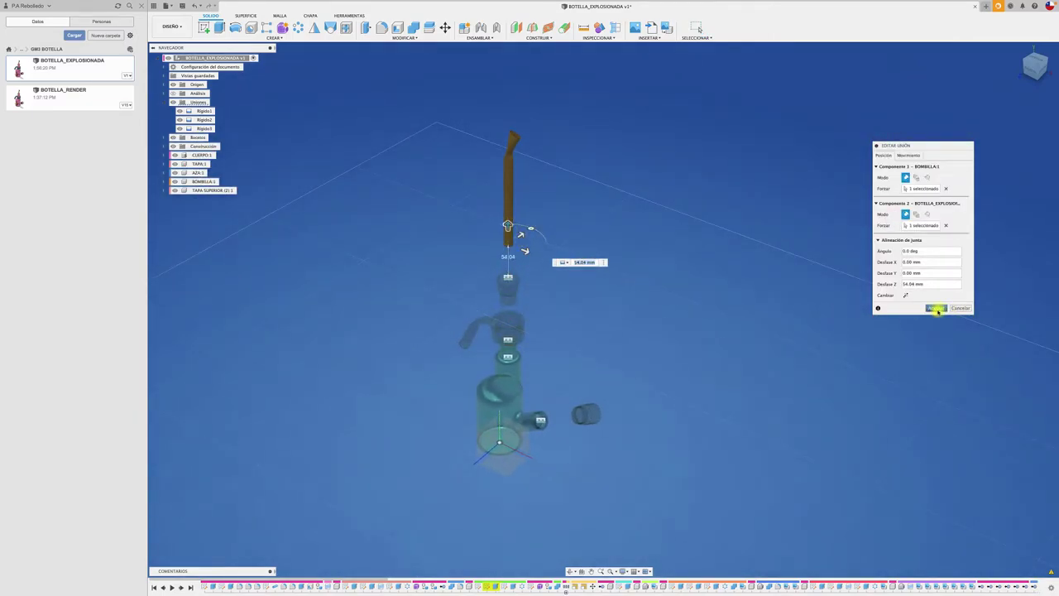
pyautogui.click(936, 308)
pyautogui.scroll(1, 697, 336)
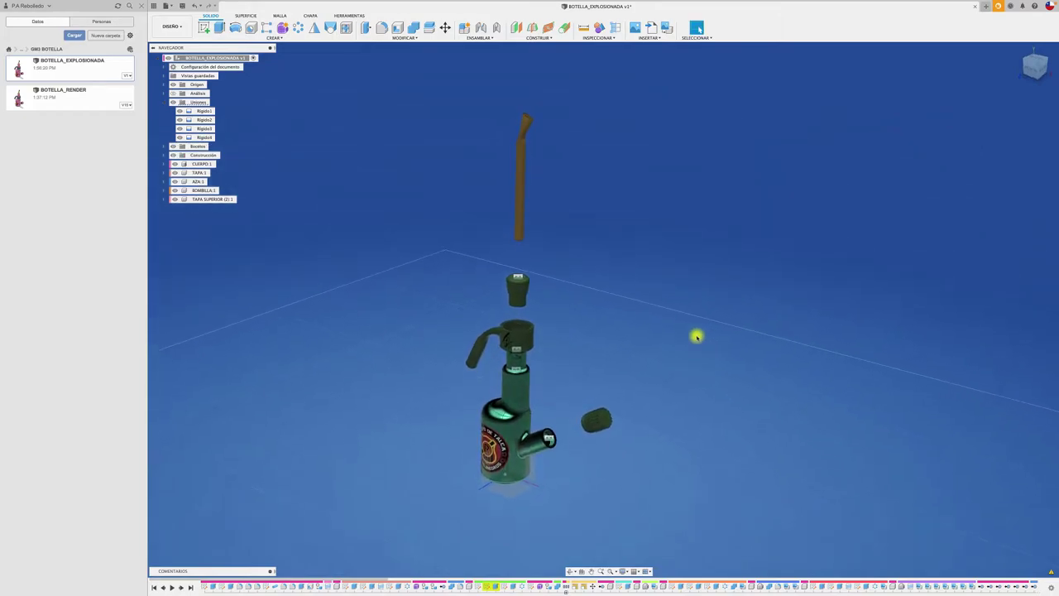
pyautogui.scroll(1, 667, 336)
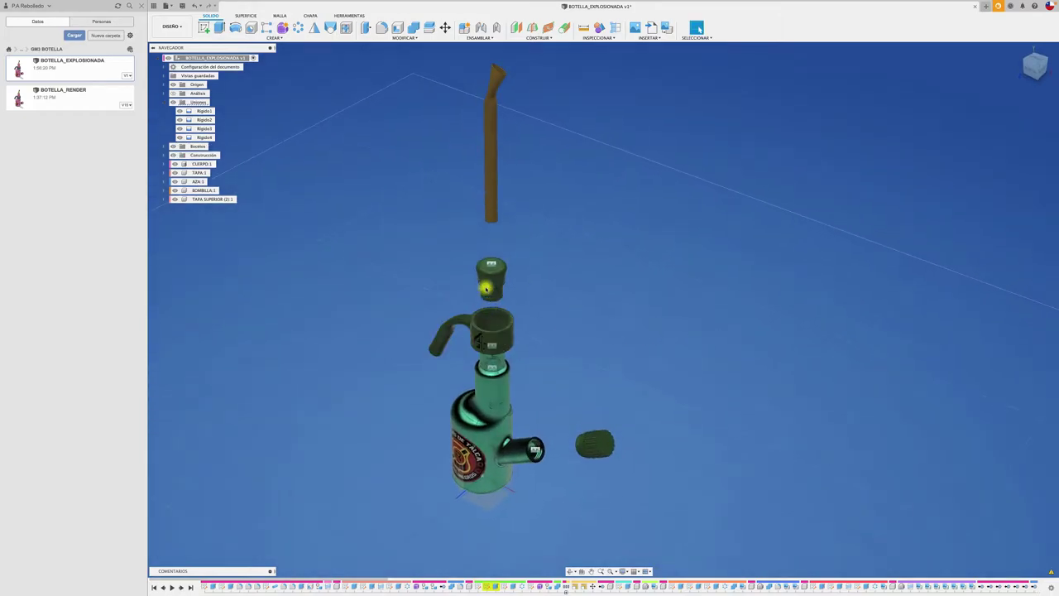
pyautogui.click(490, 265)
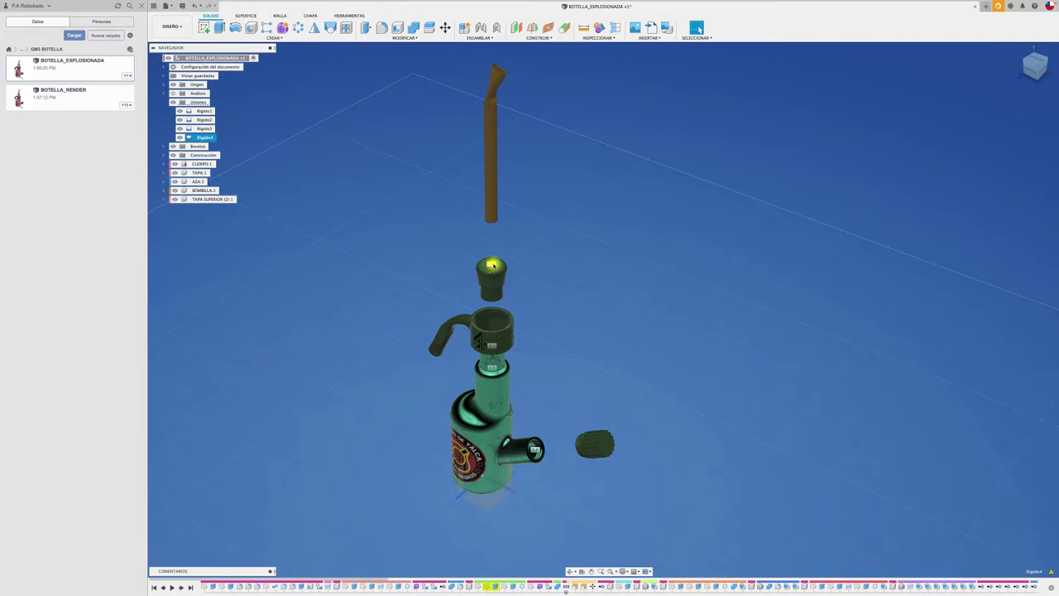
# Step: Edit joint Rígido3 to raise the top cap further from the bottle
pyautogui.rightClick(209, 138)
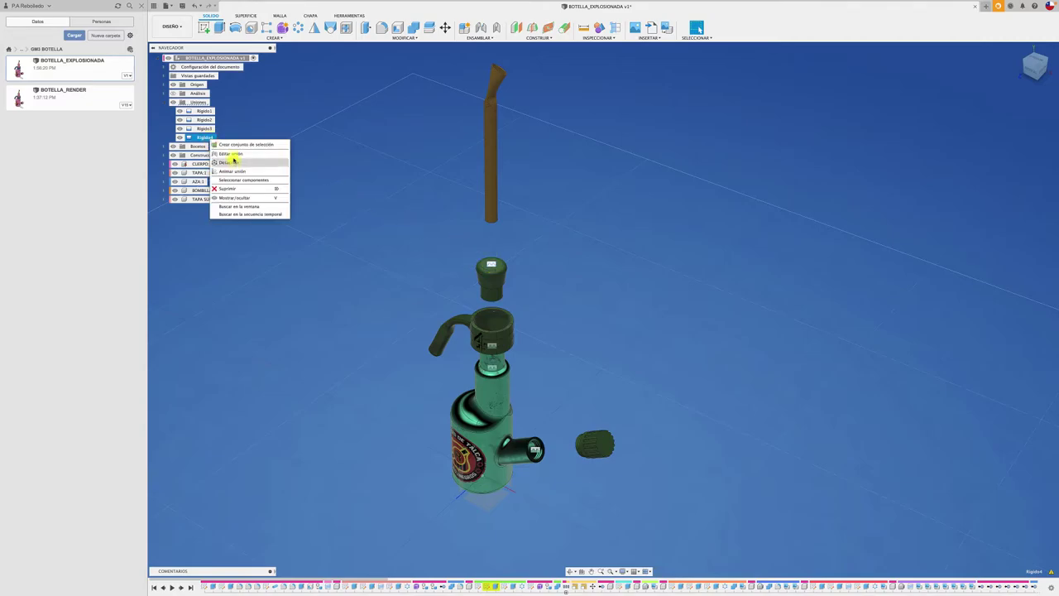
pyautogui.click(367, 187)
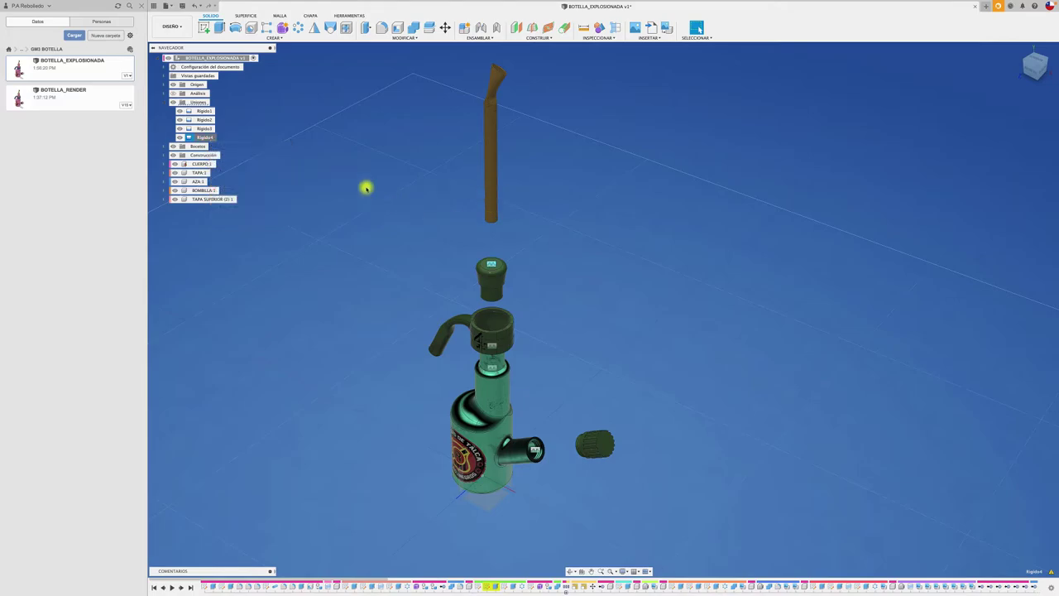
pyautogui.click(210, 120)
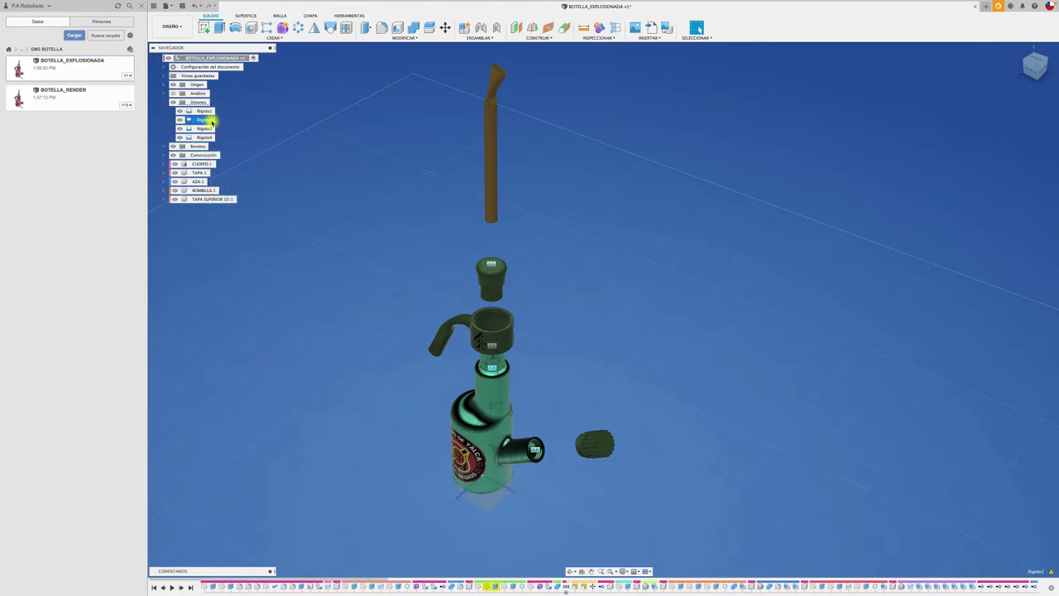
pyautogui.click(211, 130)
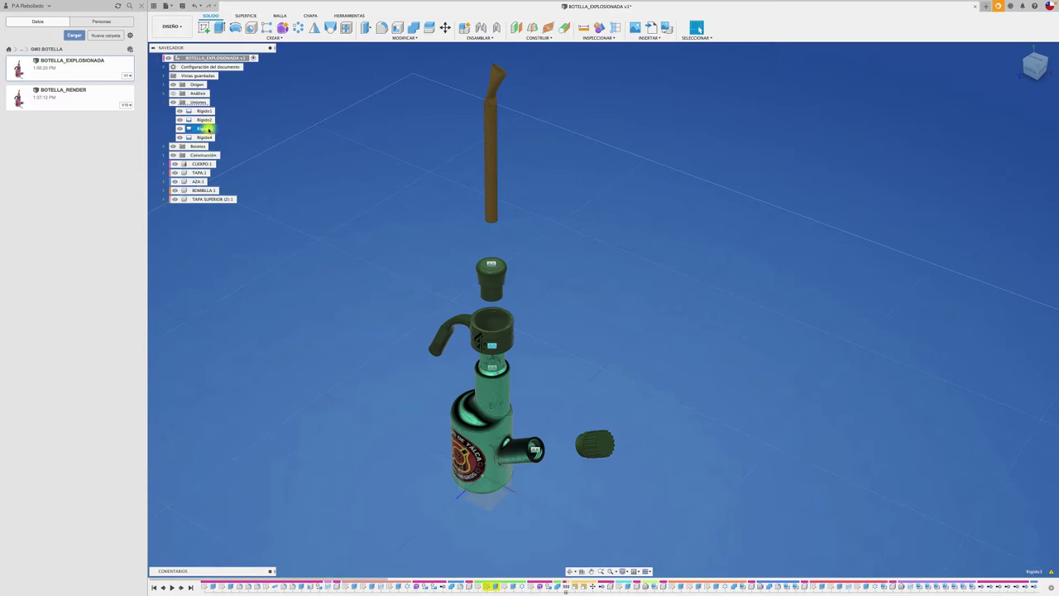
pyautogui.rightClick(205, 128)
pyautogui.click(217, 137)
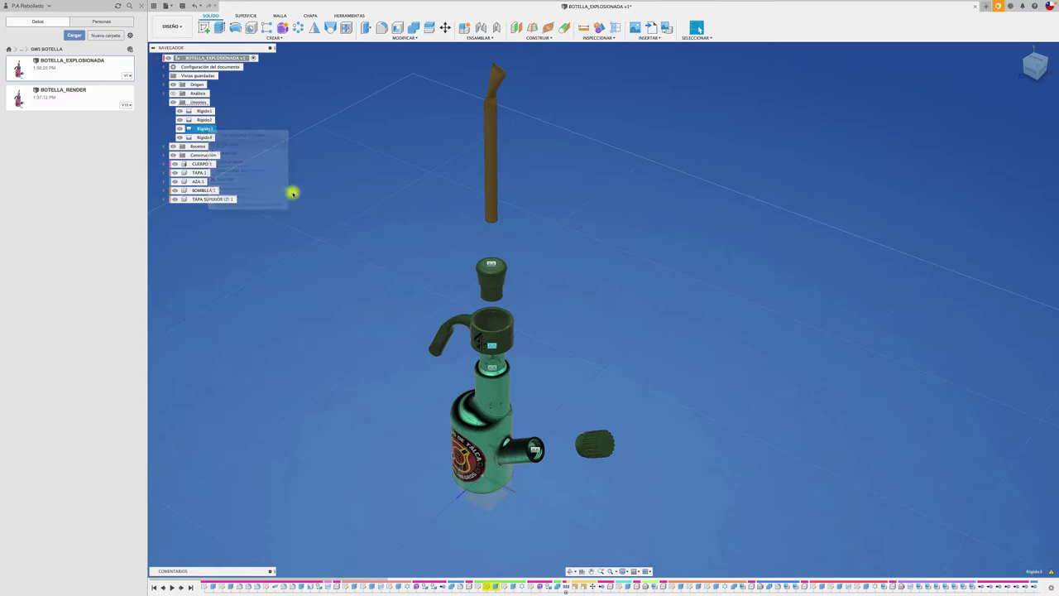
pyautogui.moveTo(489, 263); pyautogui.dragTo(490, 230)
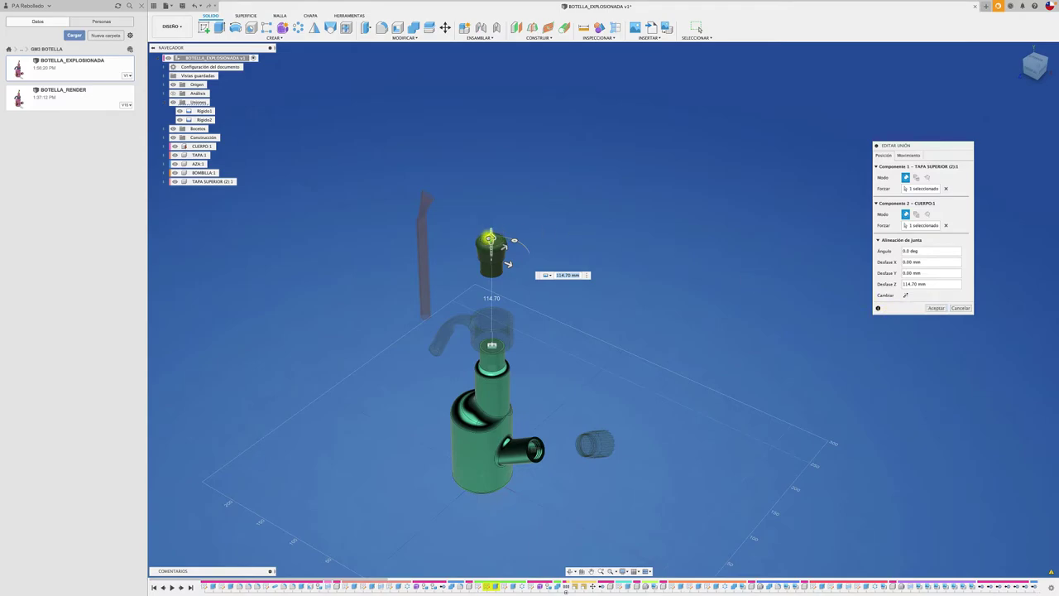
pyautogui.click(926, 309)
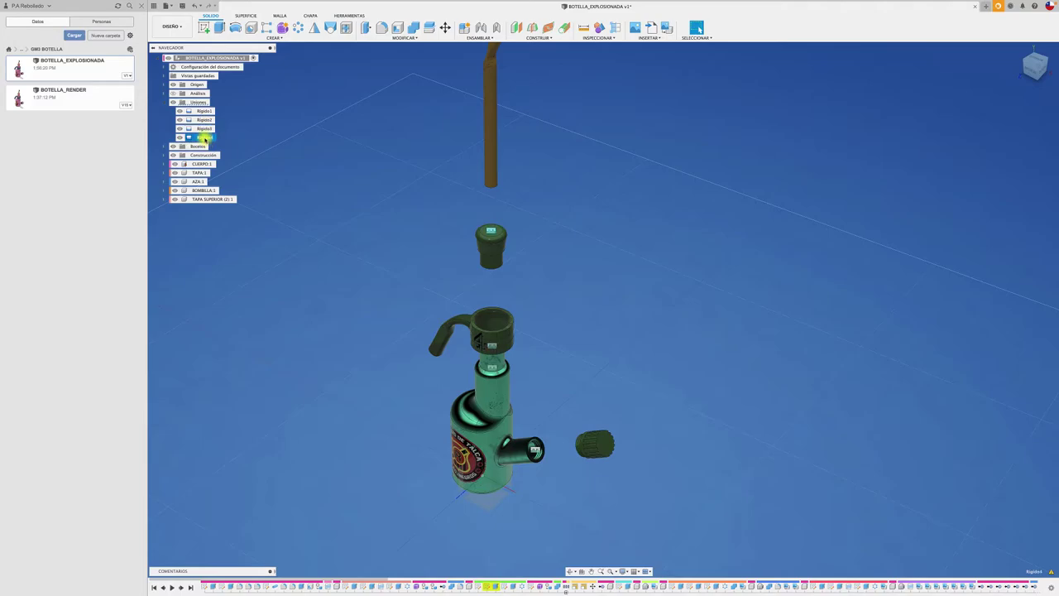
# Step: Edit joint Rígido4 to lower the straw to a 44.50 mm offset
pyautogui.rightClick(203, 138)
pyautogui.click(265, 152)
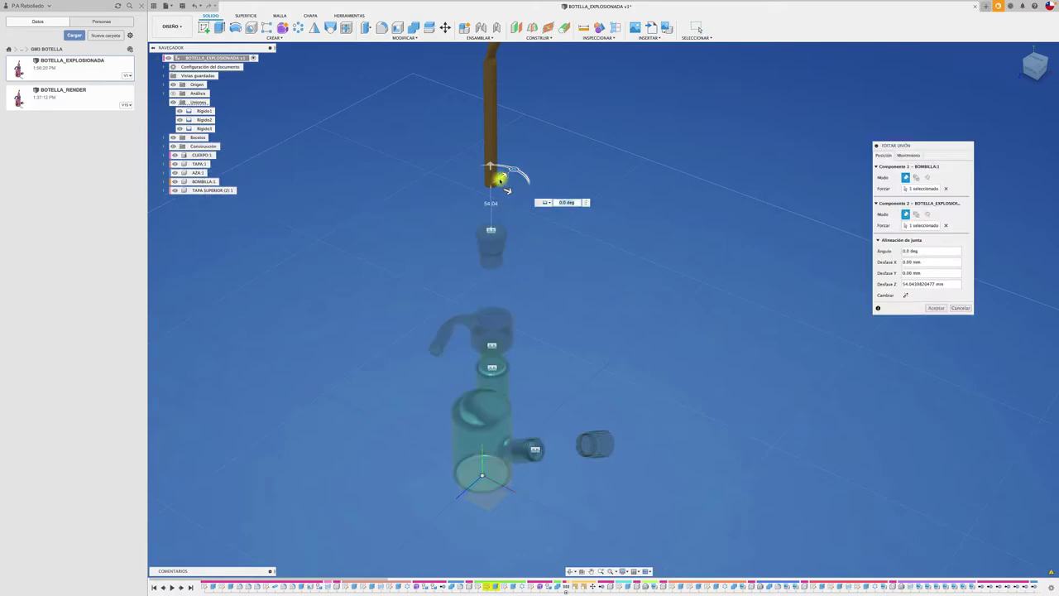
pyautogui.moveTo(490, 165); pyautogui.dragTo(490, 178)
pyautogui.click(935, 308)
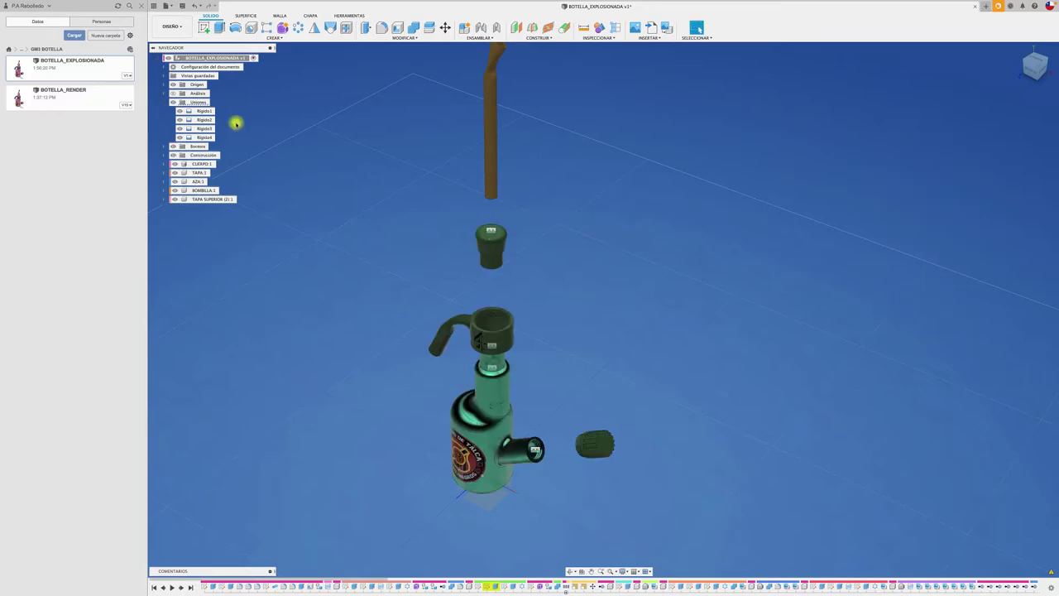
# Step: Edit joint Rígido2 to lift the handle ring higher up the neck
pyautogui.rightClick(202, 120)
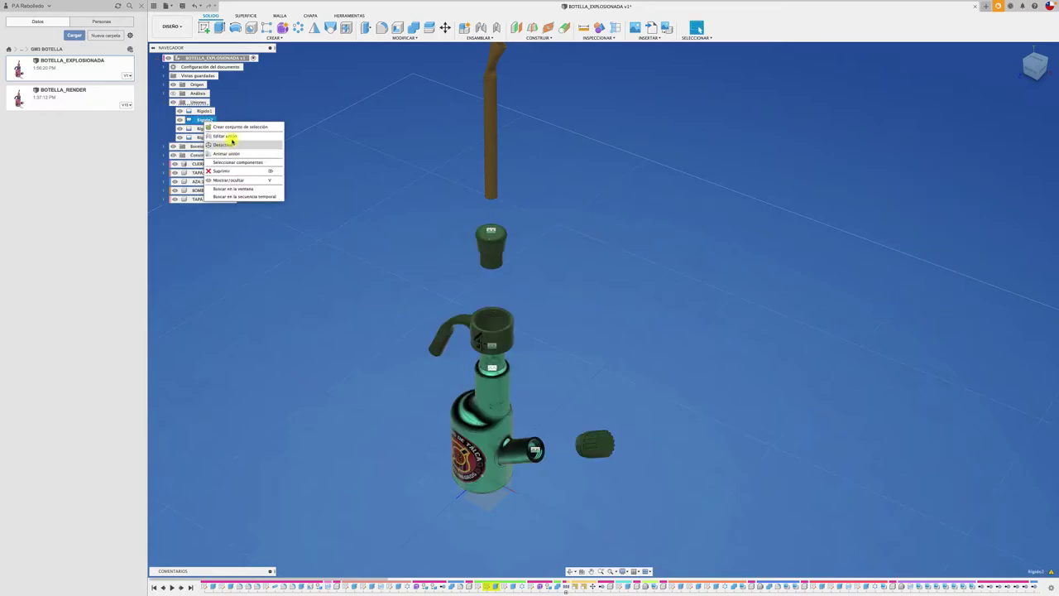
pyautogui.click(229, 138)
pyautogui.moveTo(491, 306); pyautogui.dragTo(490, 271)
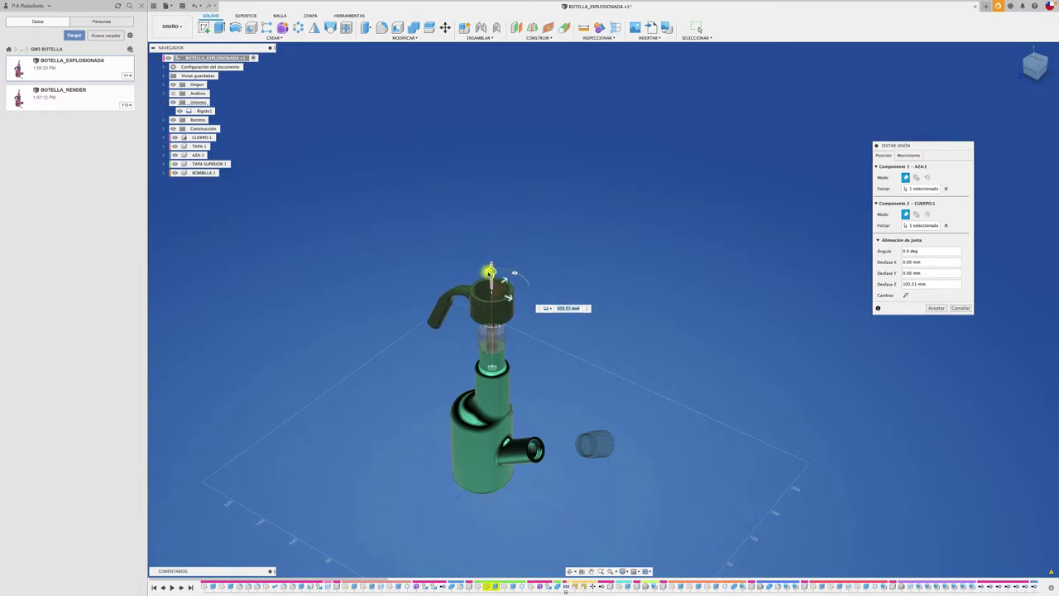
pyautogui.click(936, 308)
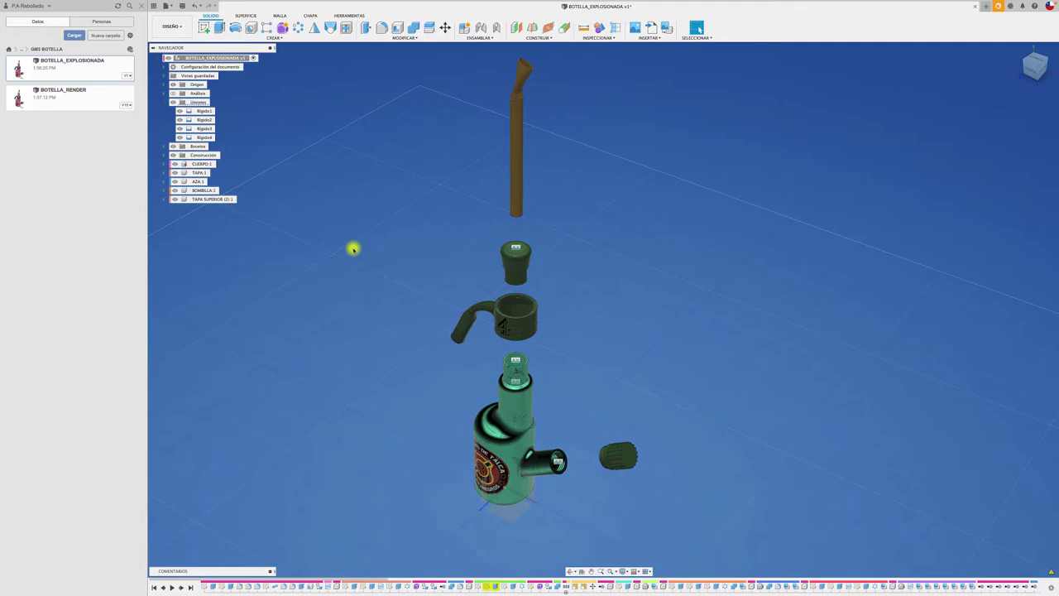
# Step: In Renderizar, set the scene background to solid white and turn off the ground plane
pyautogui.click(173, 26)
pyautogui.click(175, 71)
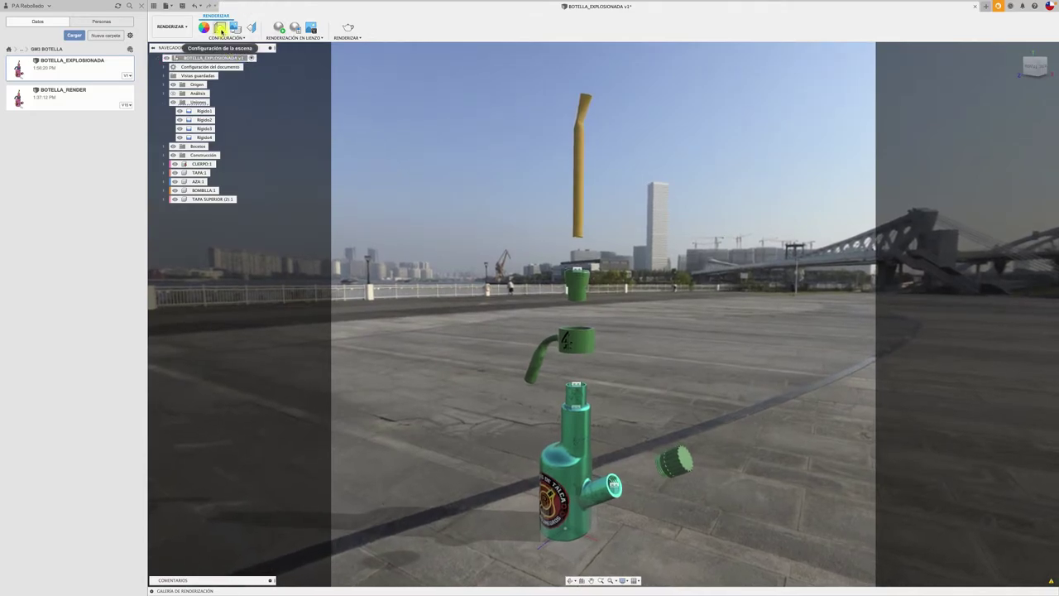
pyautogui.click(219, 28)
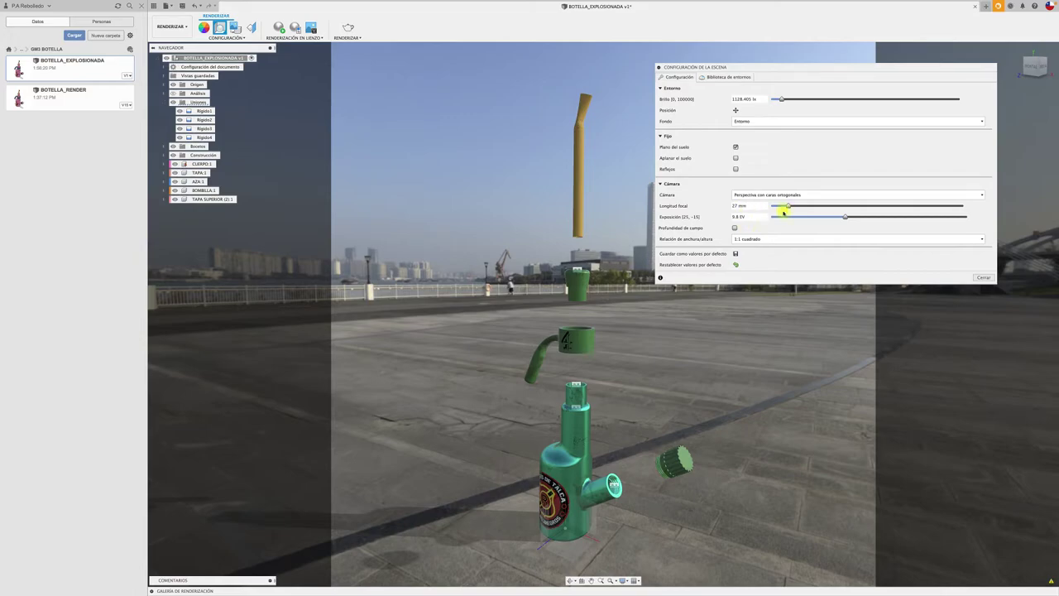
pyautogui.click(768, 121)
pyautogui.click(768, 121)
pyautogui.click(764, 122)
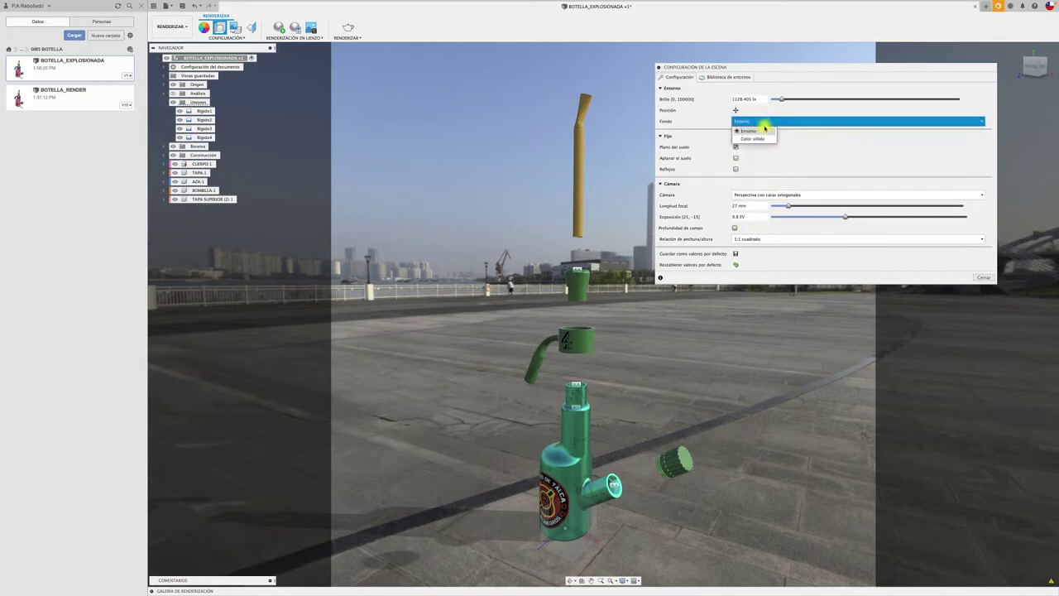
pyautogui.click(752, 138)
pyautogui.click(744, 130)
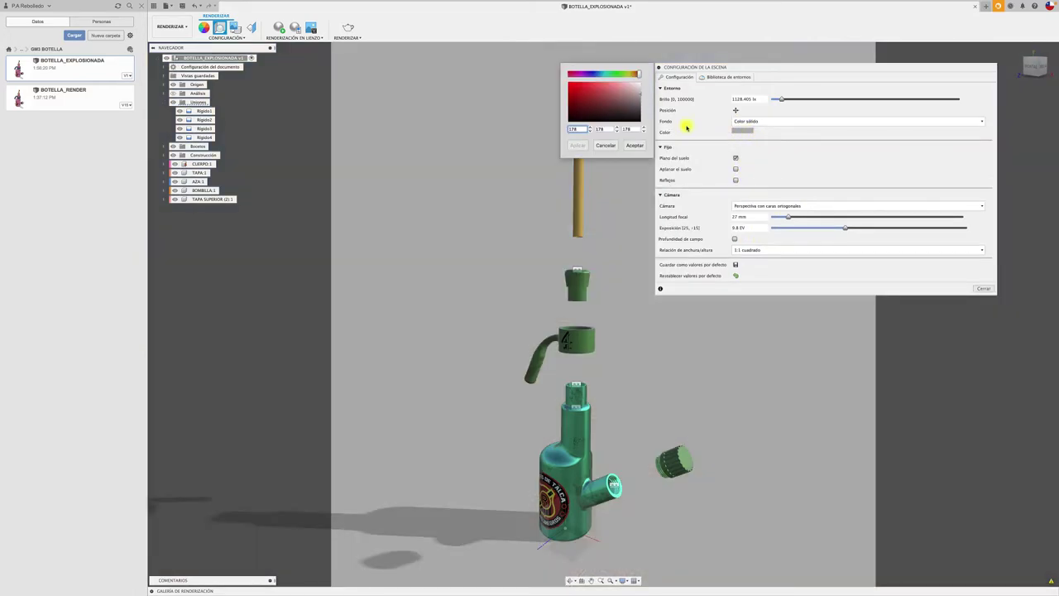
pyautogui.click(635, 146)
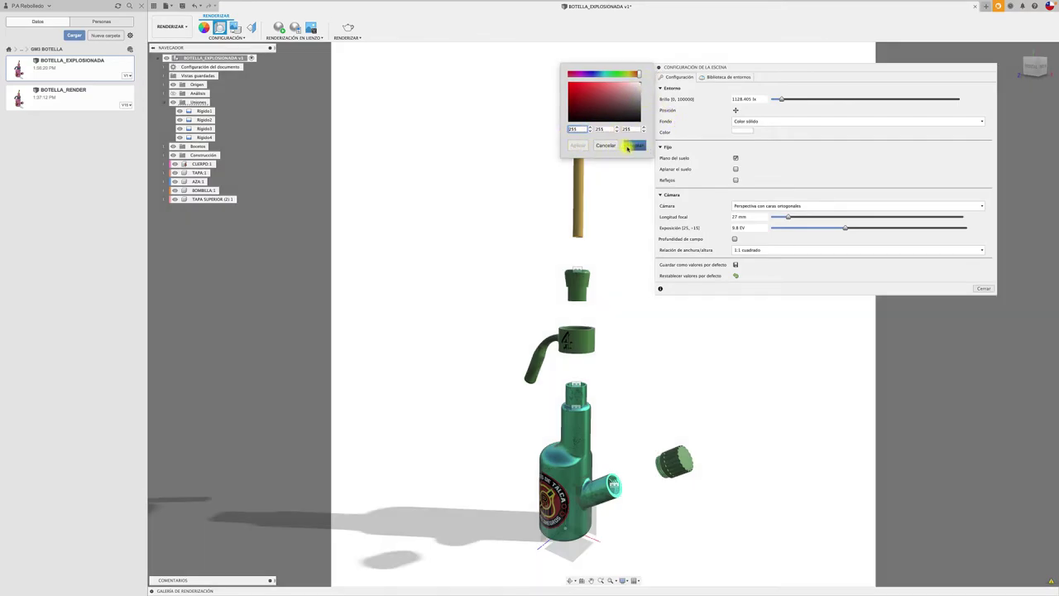
pyautogui.click(736, 158)
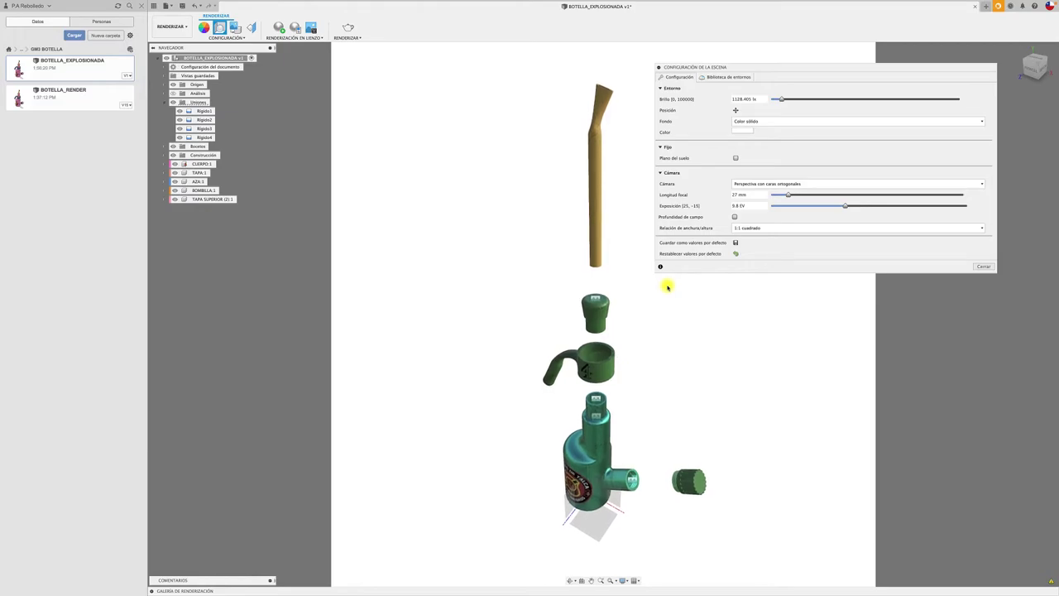
# Step: Start an in-canvas render of the exploded bottle at Avanzada quality
pyautogui.click(982, 265)
pyautogui.click(295, 28)
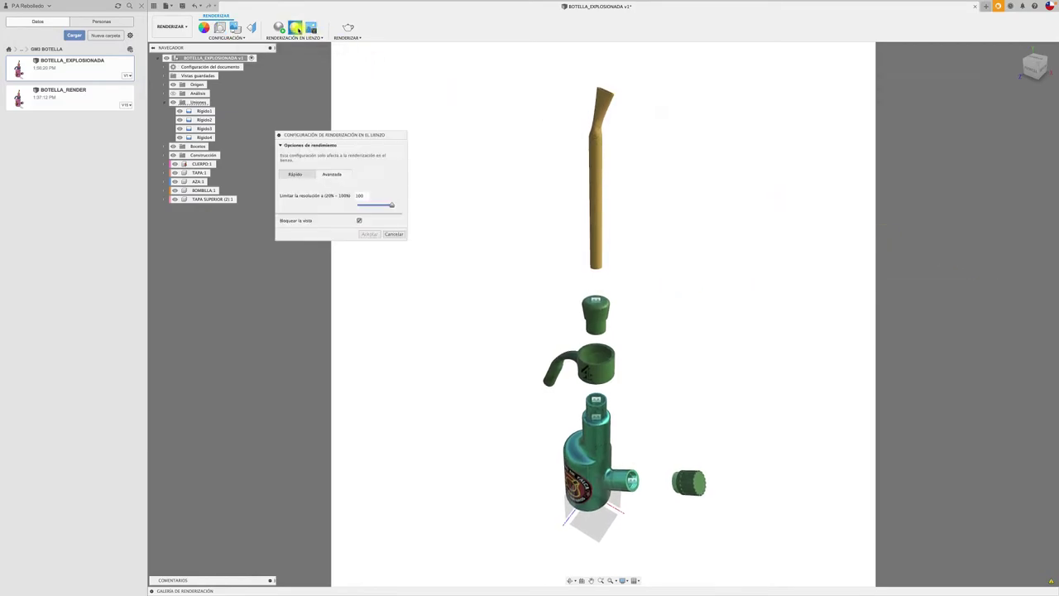
pyautogui.click(292, 174)
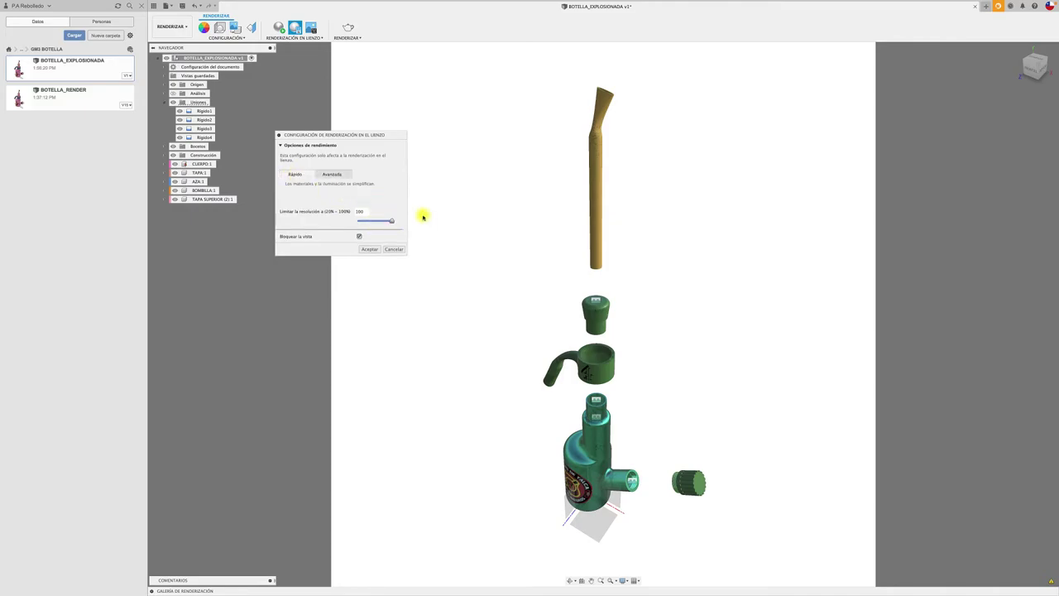
pyautogui.click(338, 175)
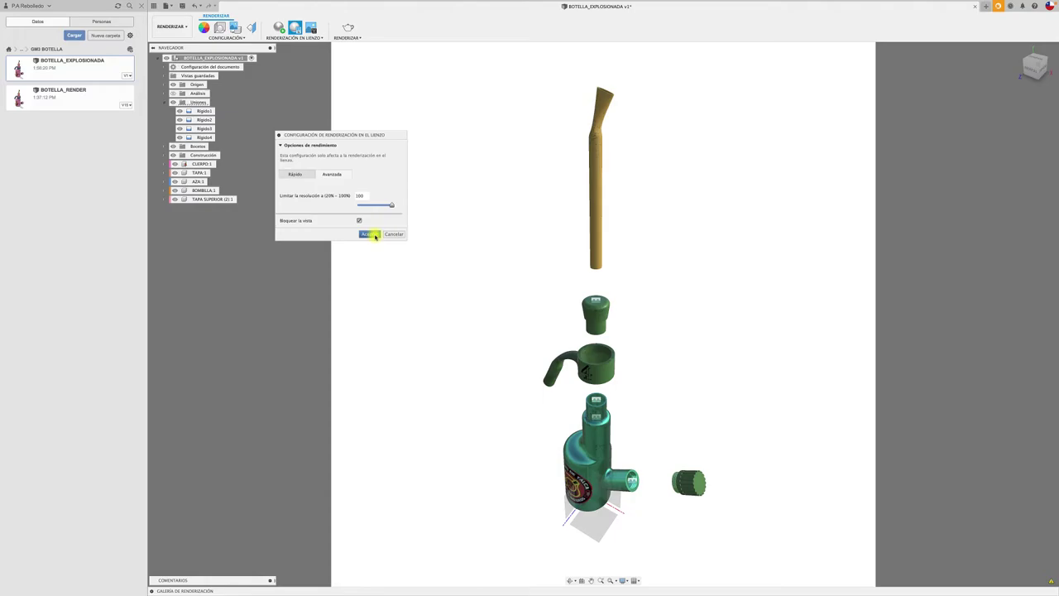
pyautogui.click(371, 234)
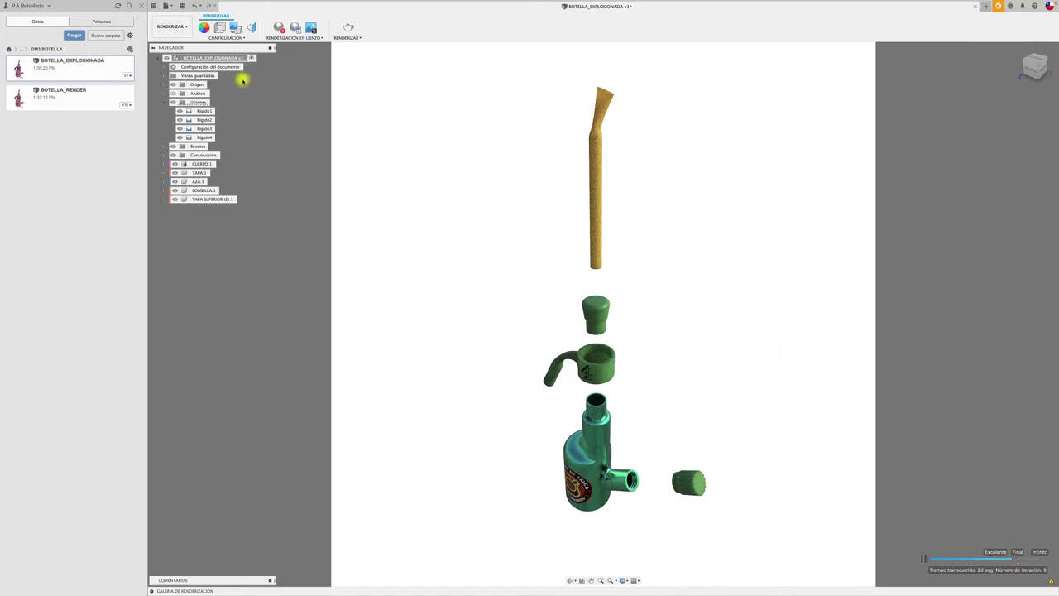
# Step: Save the render as PNG BOTELLA_EXPLOSIONADA v1 on the Desktop and stop the canvas render
pyautogui.click(310, 29)
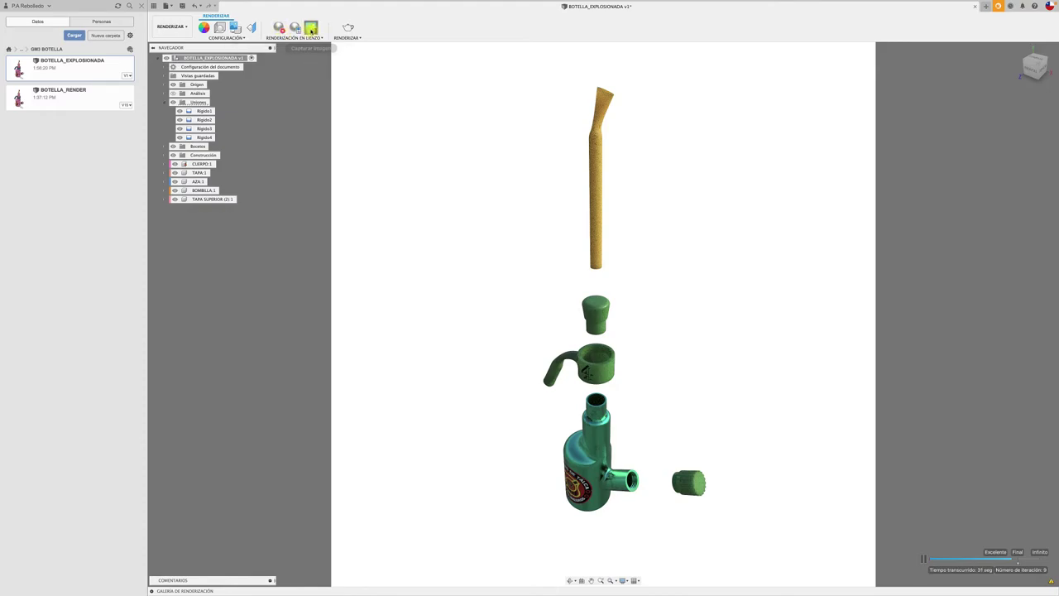
pyautogui.click(605, 342)
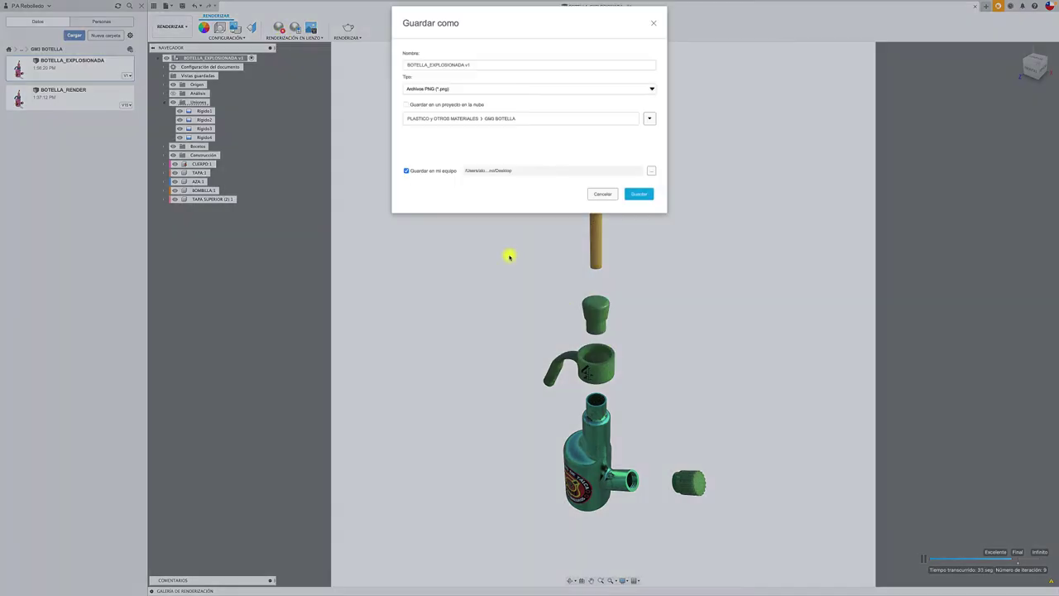
pyautogui.click(637, 194)
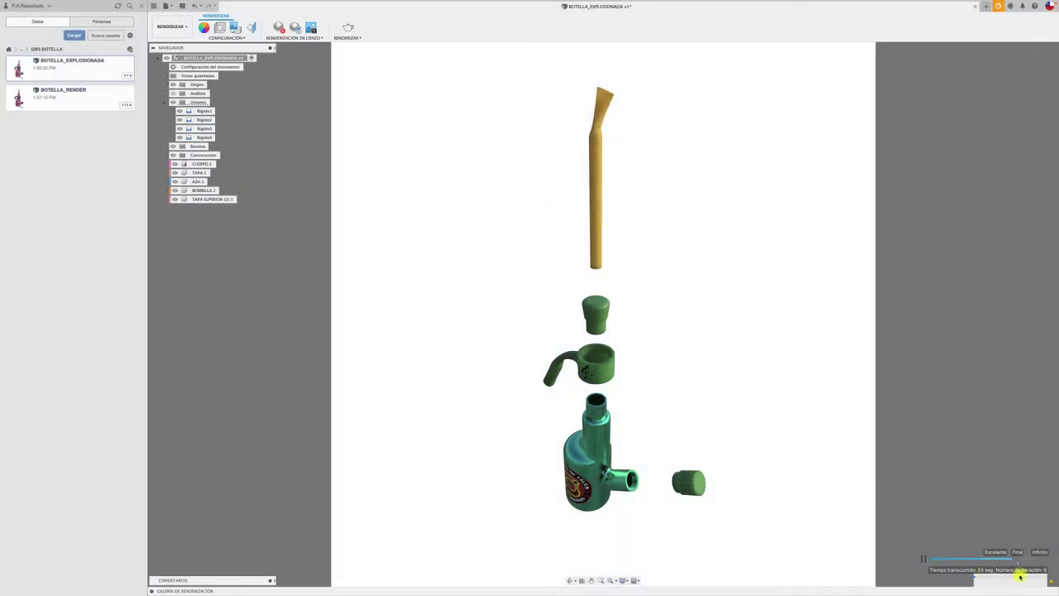
pyautogui.click(279, 29)
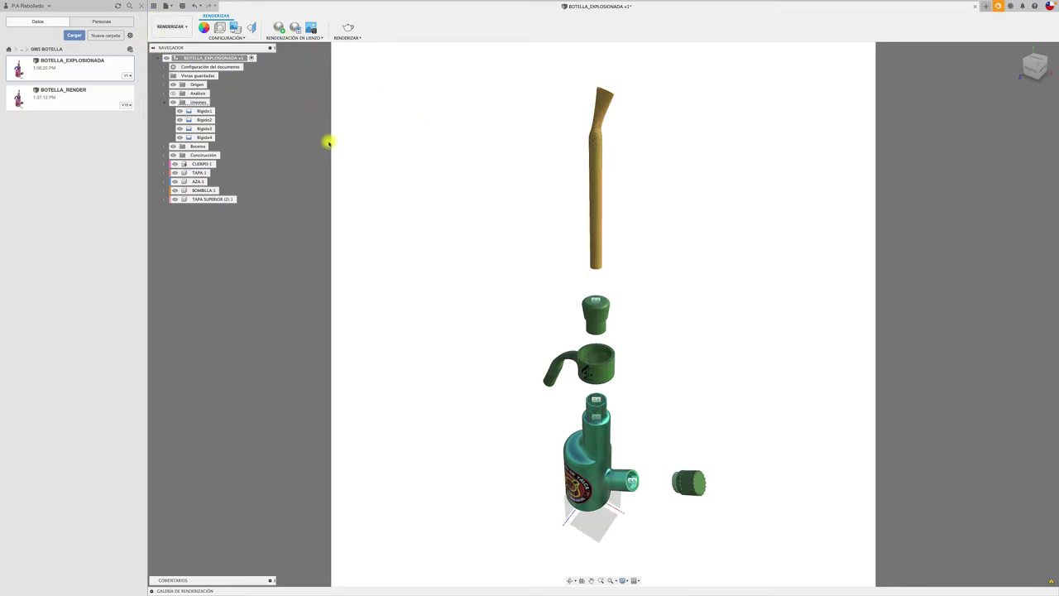
pyautogui.hotkey('ctrl', 'Up')
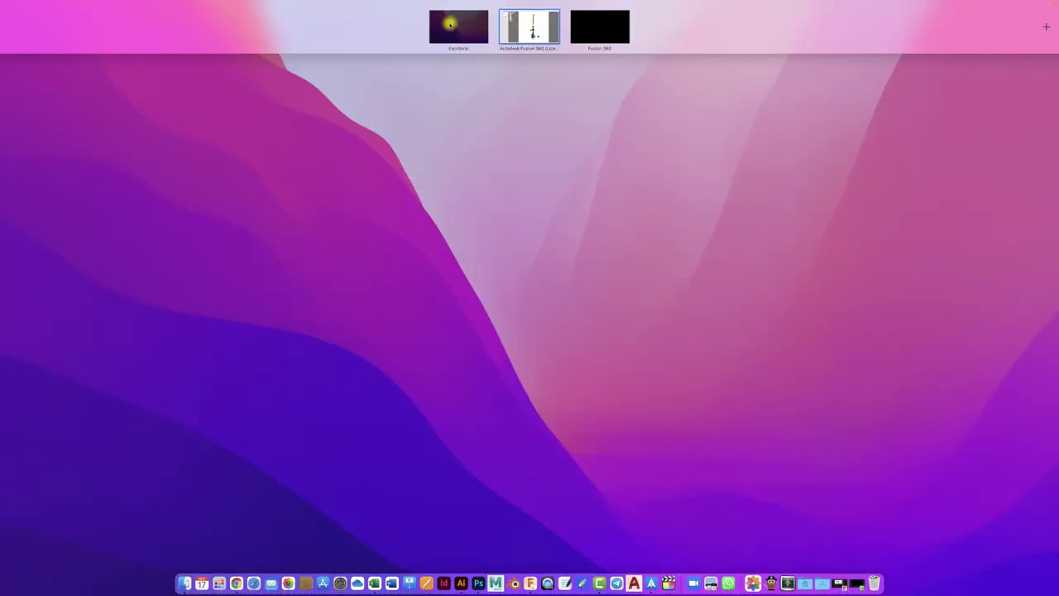
# Step: Preview BOTELLA_EXPLOSIONADA v1.png from the desktop, then open it with Adobe Photoshop 2021
pyautogui.click(506, 66)
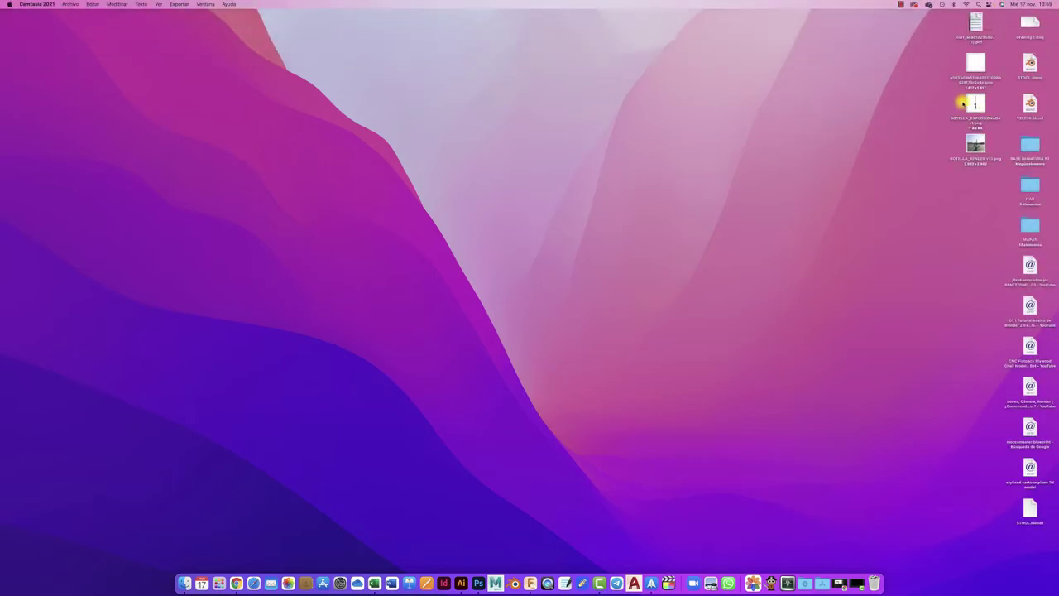
pyautogui.doubleClick(974, 103)
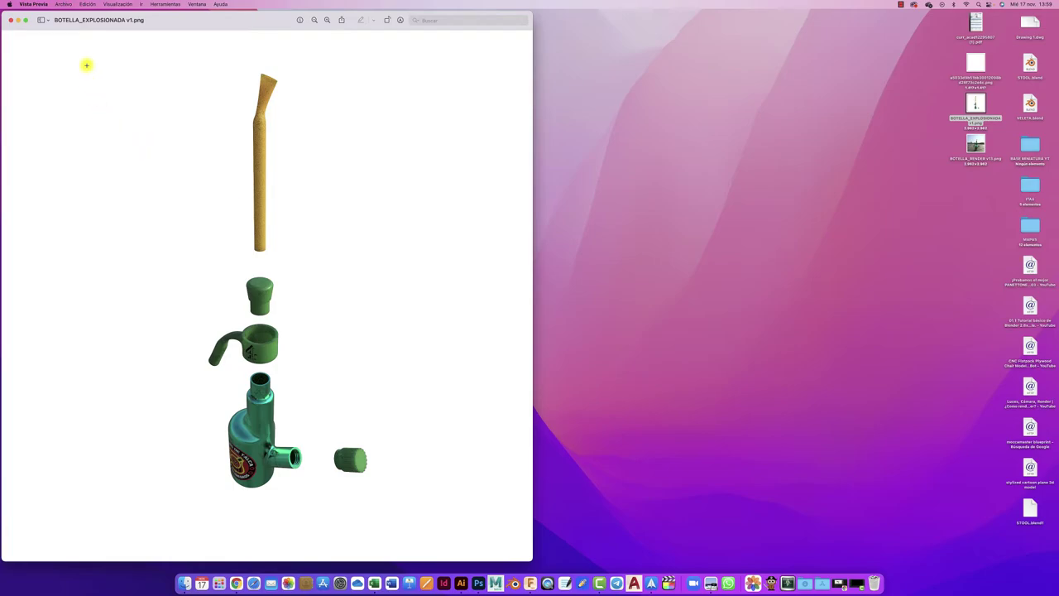
pyautogui.click(10, 21)
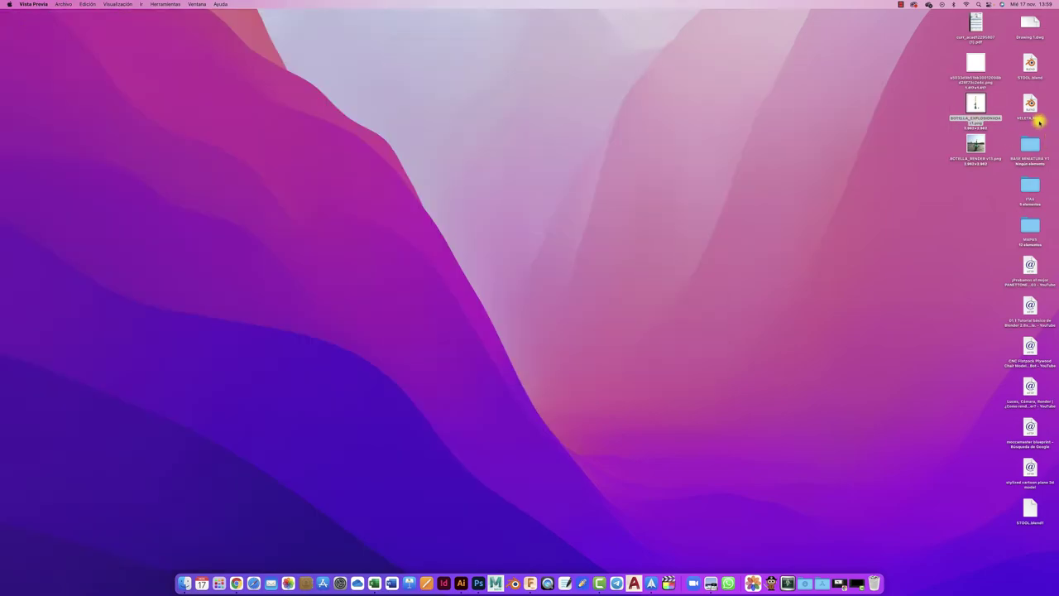
pyautogui.rightClick(976, 104)
pyautogui.moveTo(906, 116)
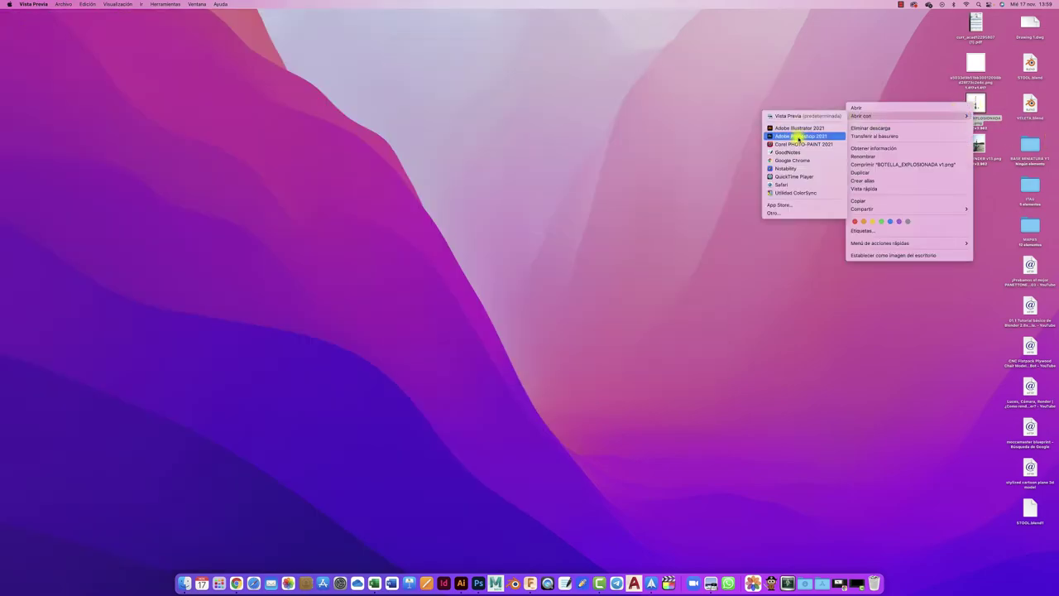
pyautogui.click(799, 137)
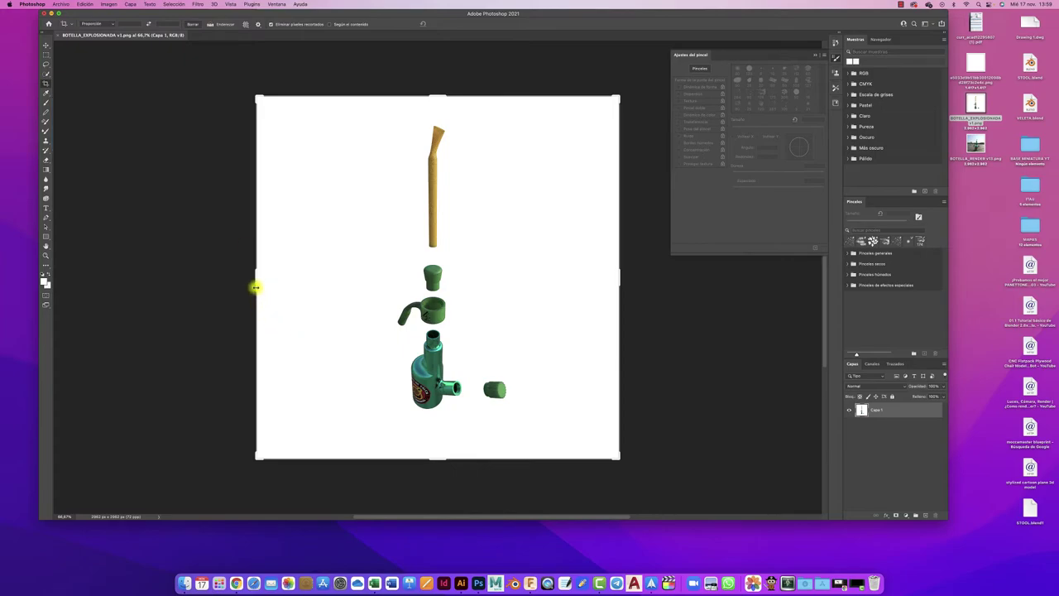
# Step: Crop the render tightly around the exploded bottle, trimming the empty left, right, bottom and top
pyautogui.moveTo(256, 287); pyautogui.dragTo(327, 288)
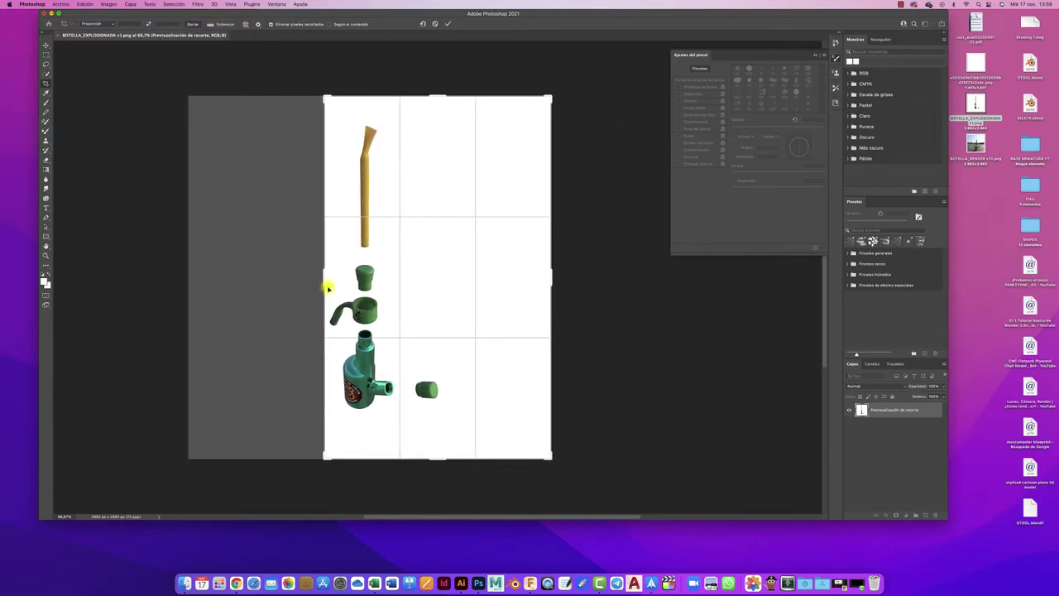
pyautogui.moveTo(544, 282); pyautogui.dragTo(494, 284)
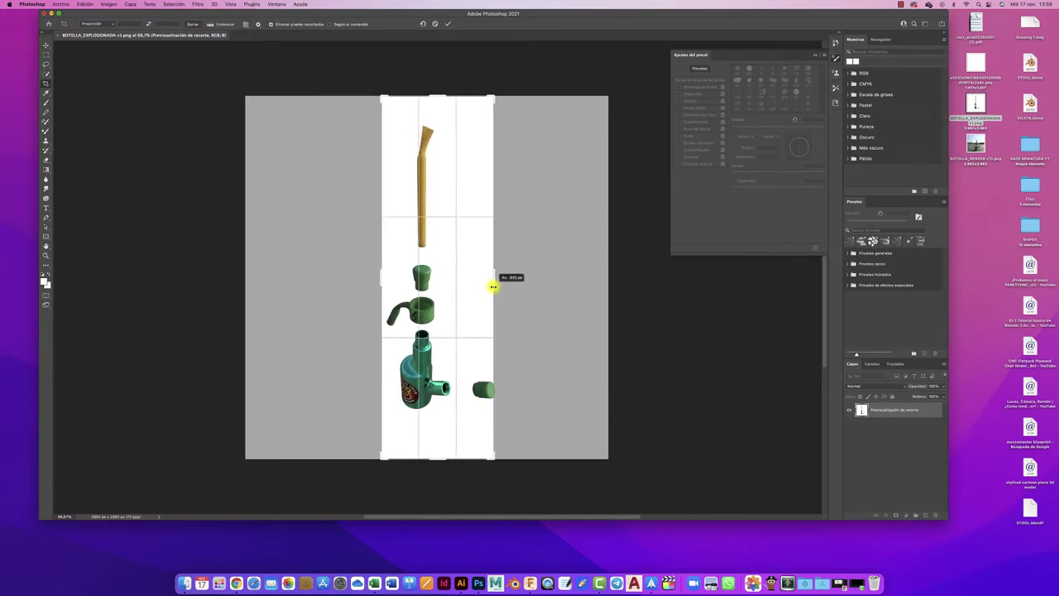
pyautogui.moveTo(439, 460); pyautogui.dragTo(439, 438)
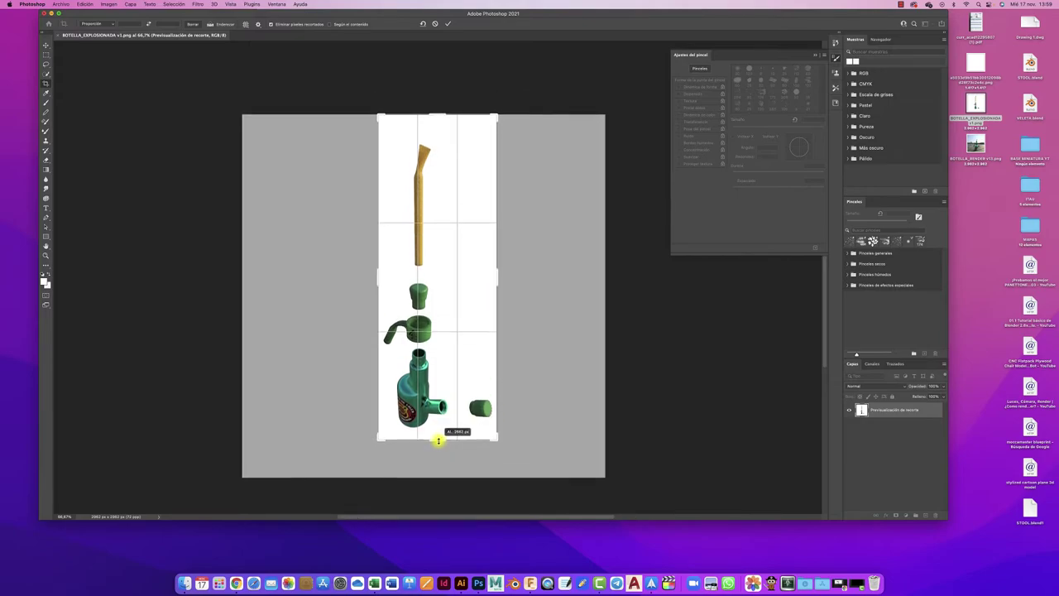
pyautogui.moveTo(440, 115); pyautogui.dragTo(436, 126)
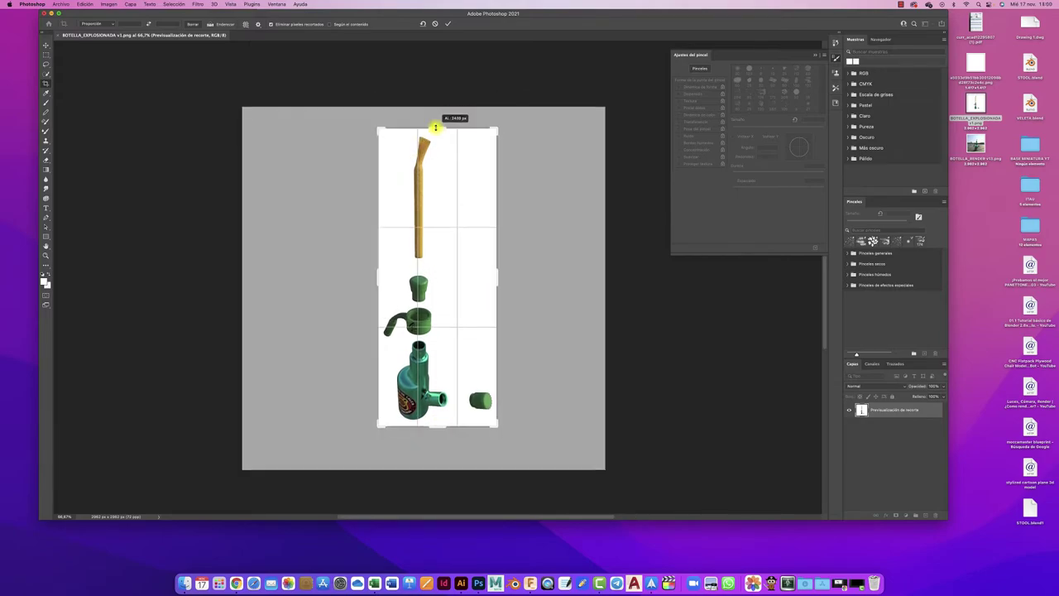
pyautogui.click(447, 25)
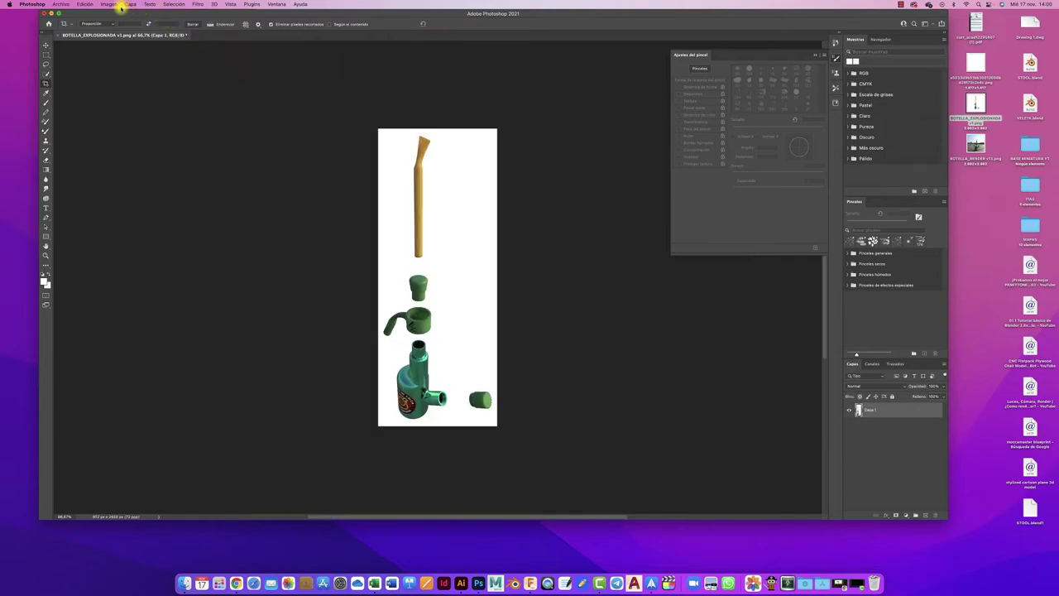
# Step: Raise the image contrast to 64 with Brillo/contraste
pyautogui.click(109, 4)
pyautogui.moveTo(149, 24)
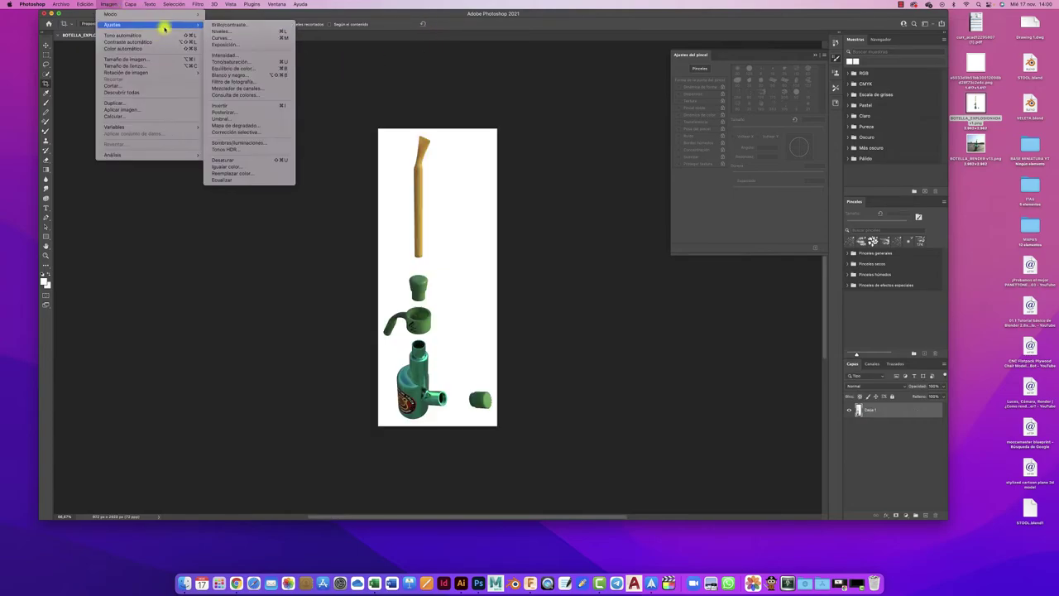
pyautogui.click(236, 24)
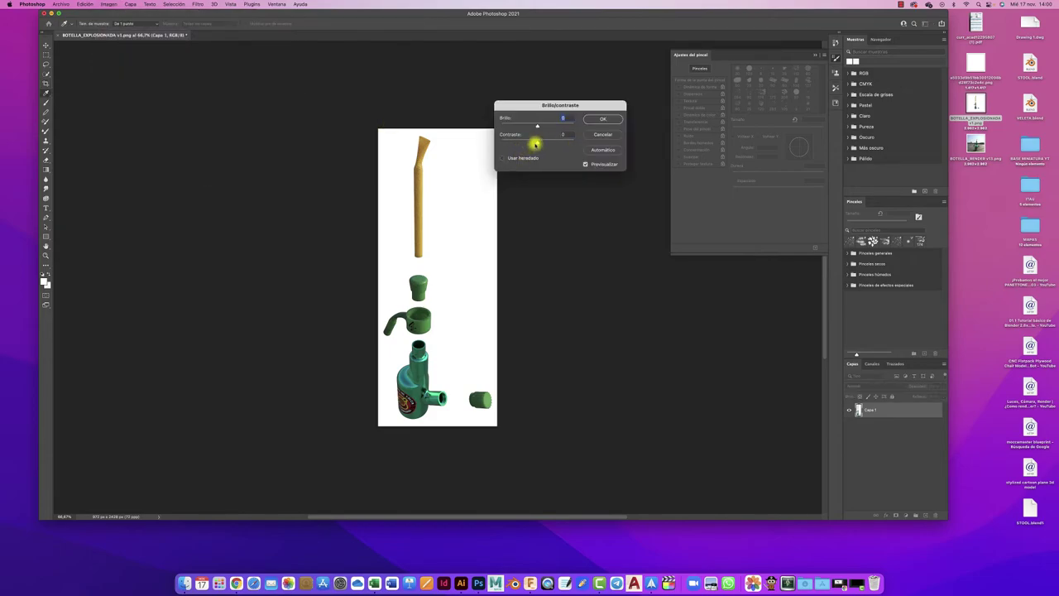
pyautogui.moveTo(542, 145)
pyautogui.mouseDown()
pyautogui.moveTo(560, 145)
pyautogui.moveTo(535, 127)
pyautogui.mouseUp()
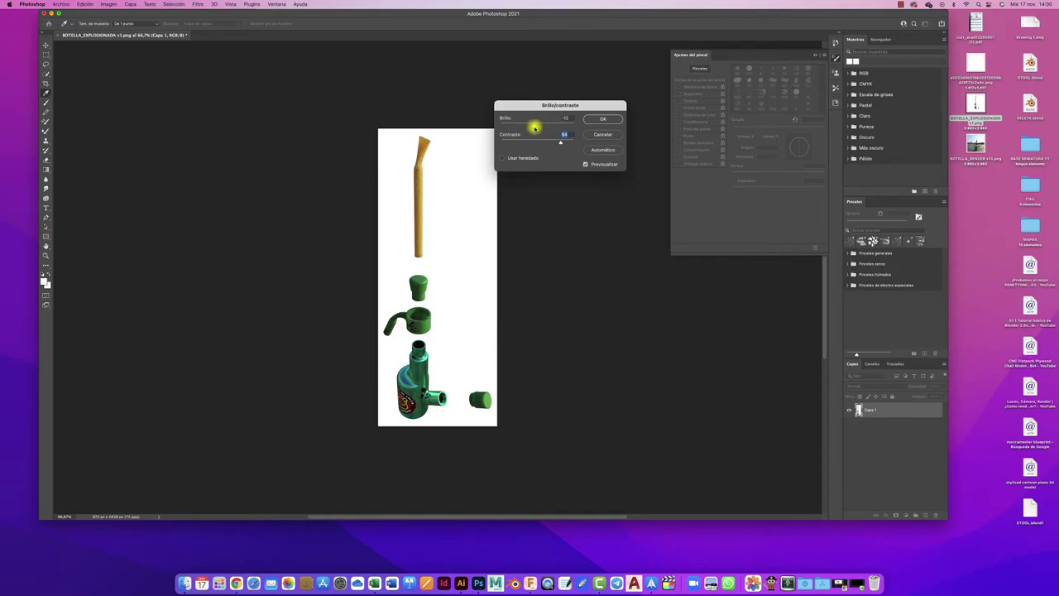
pyautogui.click(603, 119)
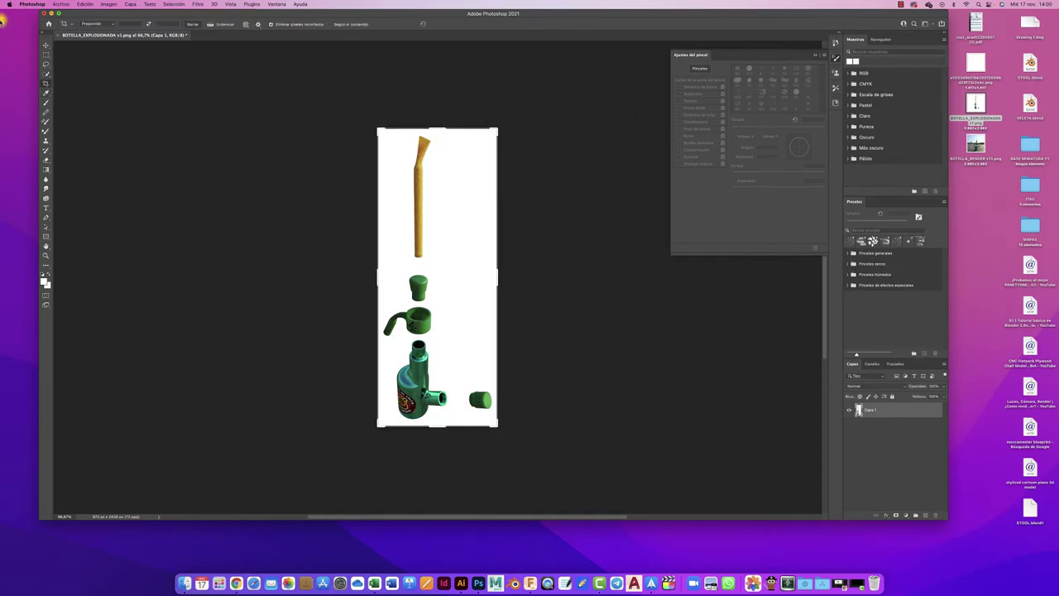
# Step: Close and save the edited BOTELLA_EXPLOSIONADA v1.png, returning to the desktop
pyautogui.click(44, 13)
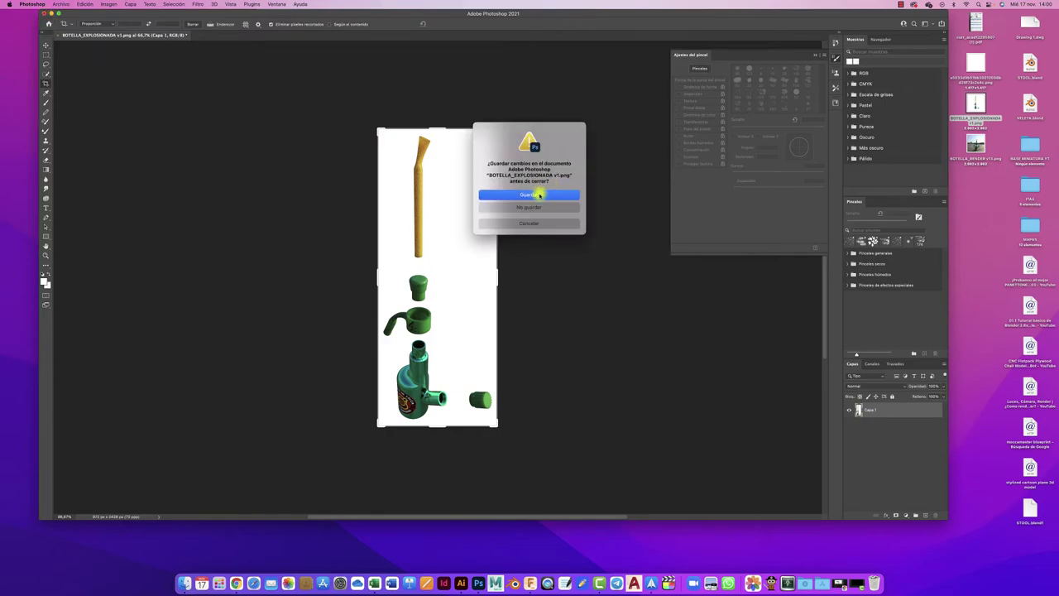
pyautogui.click(537, 197)
pyautogui.click(626, 284)
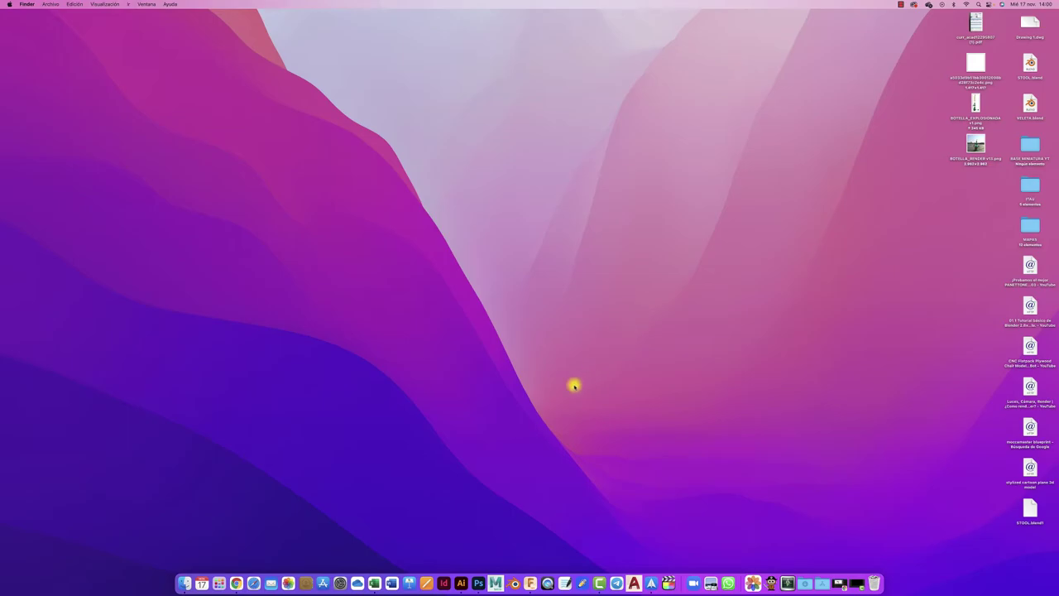
# Step: Launch Illustrator, create a blank A4 document and place BOTELLA_EXPLOSIONADA v1.png near the top-left
pyautogui.click(459, 579)
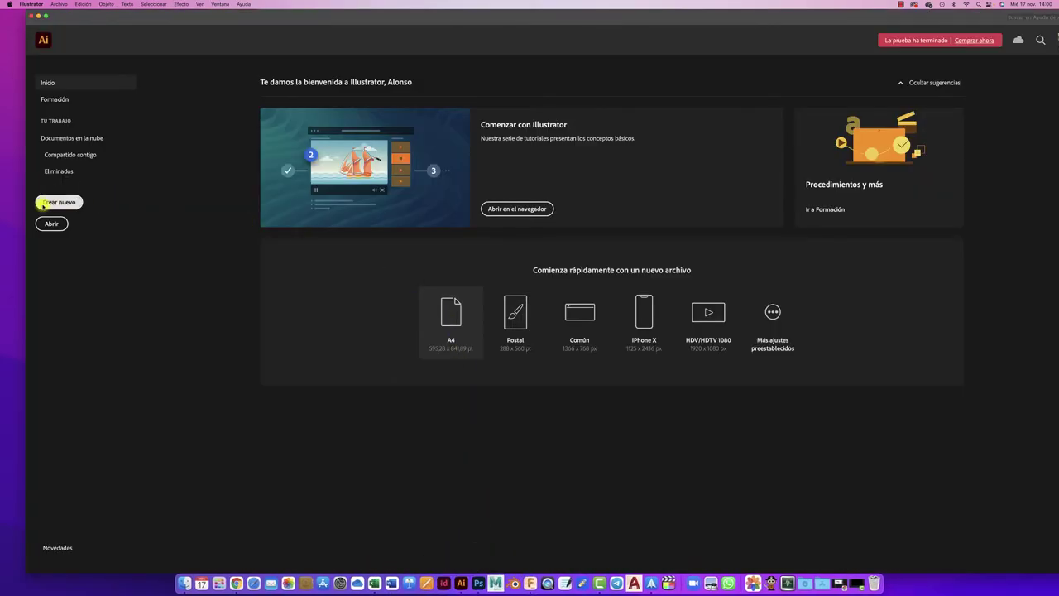
pyautogui.click(450, 315)
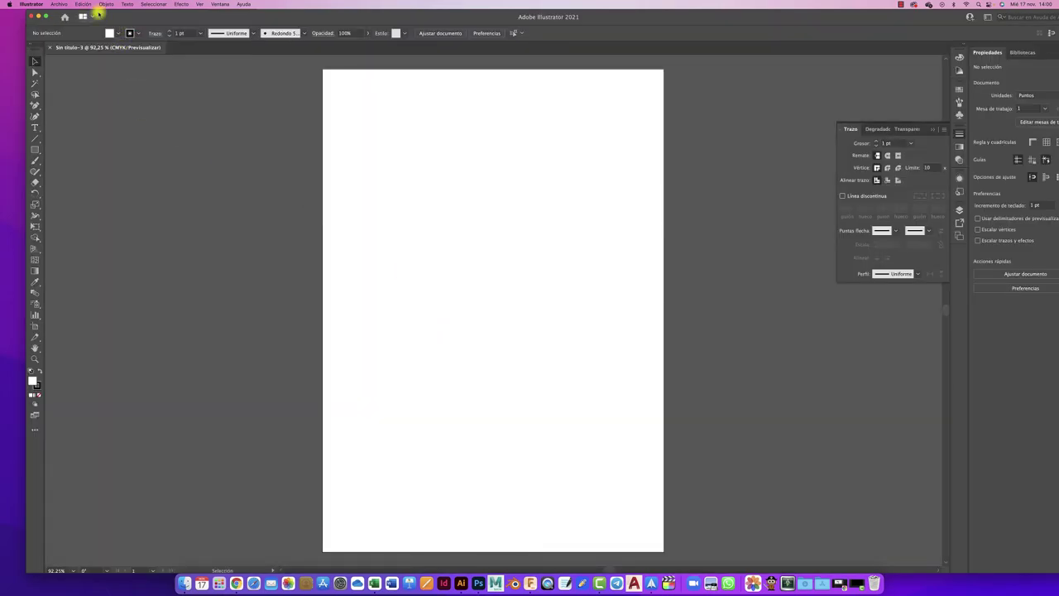
pyautogui.click(64, 5)
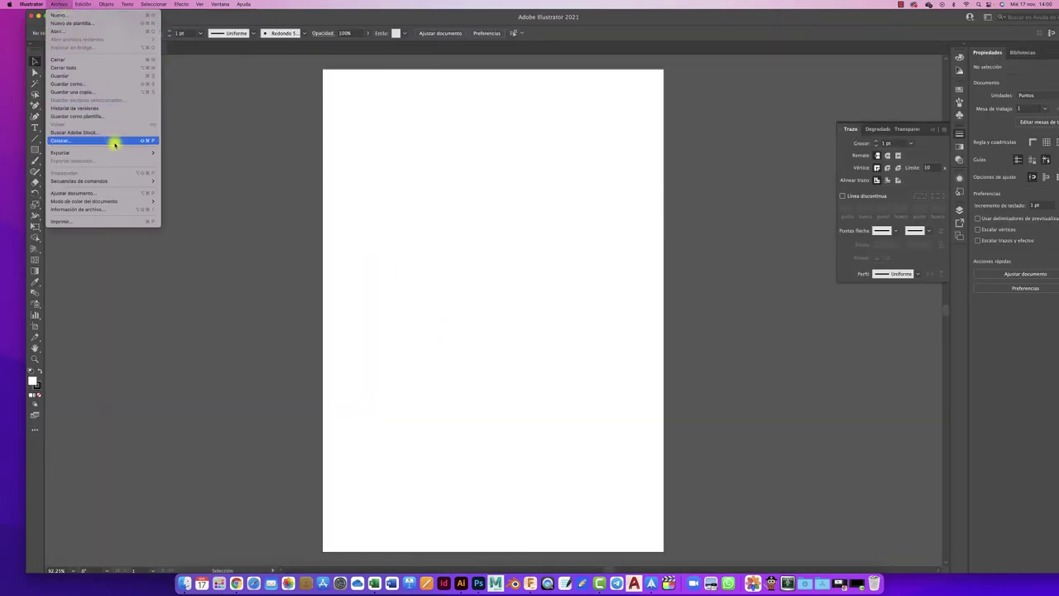
pyautogui.click(114, 141)
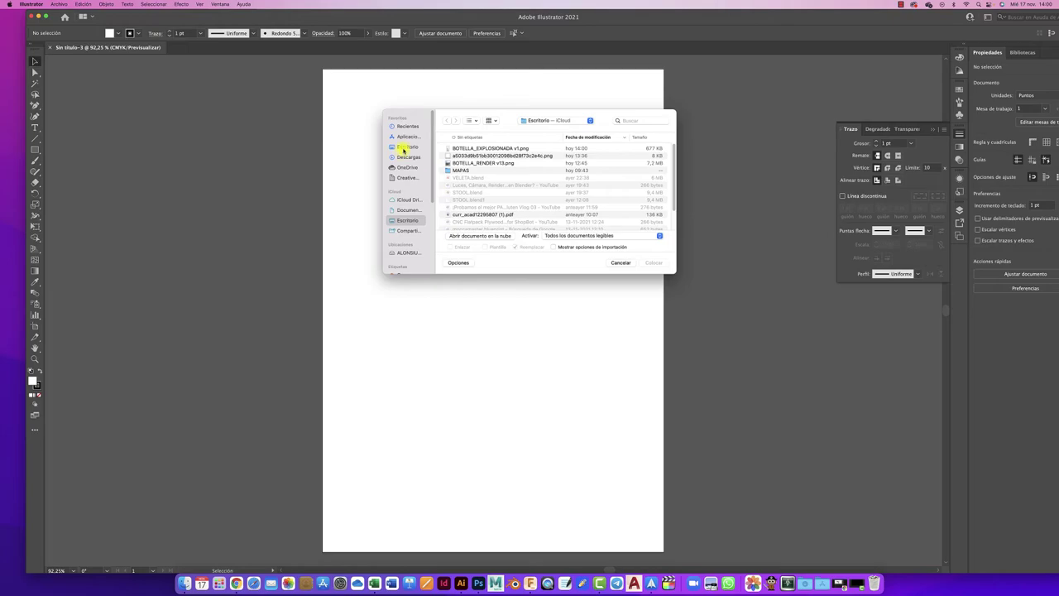
pyautogui.click(484, 149)
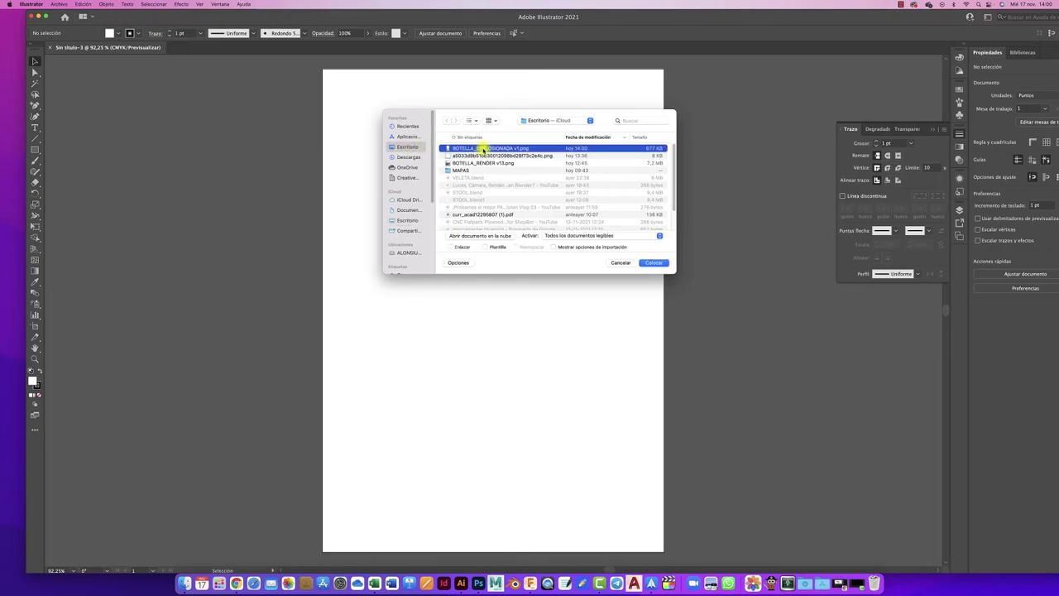
pyautogui.press('space')
pyautogui.press('space')
pyautogui.click(652, 264)
pyautogui.click(371, 100)
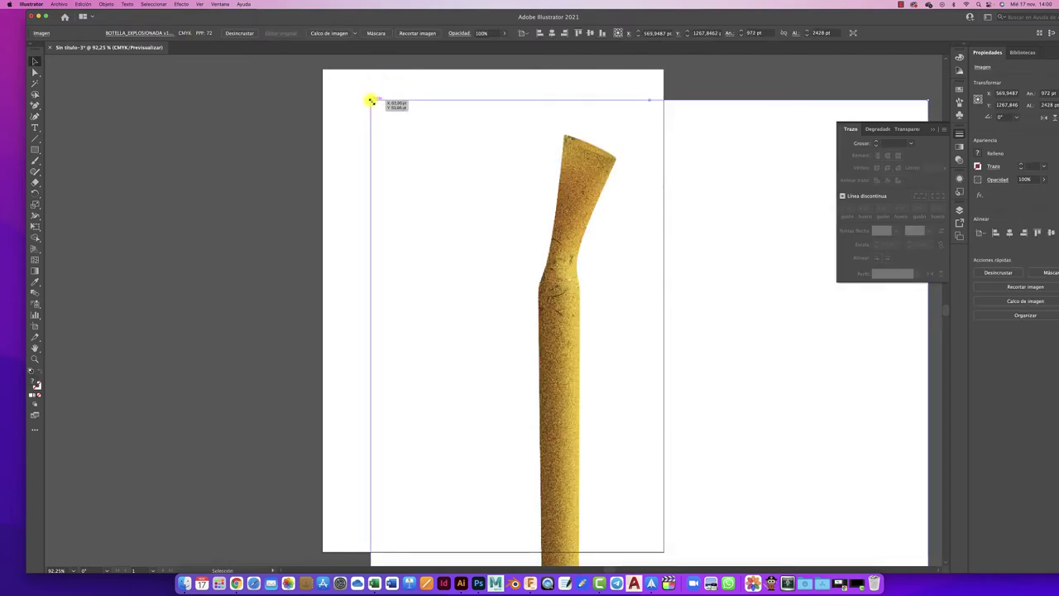
# Step: Scale the placed render down to fit the A4 page and nudge it into position
pyautogui.keyDown('alt'); pyautogui.scroll(-2, 371, 100); pyautogui.keyUp('alt')
pyautogui.keyDown('alt'); pyautogui.scroll(-3, 371, 99); pyautogui.keyUp('alt')
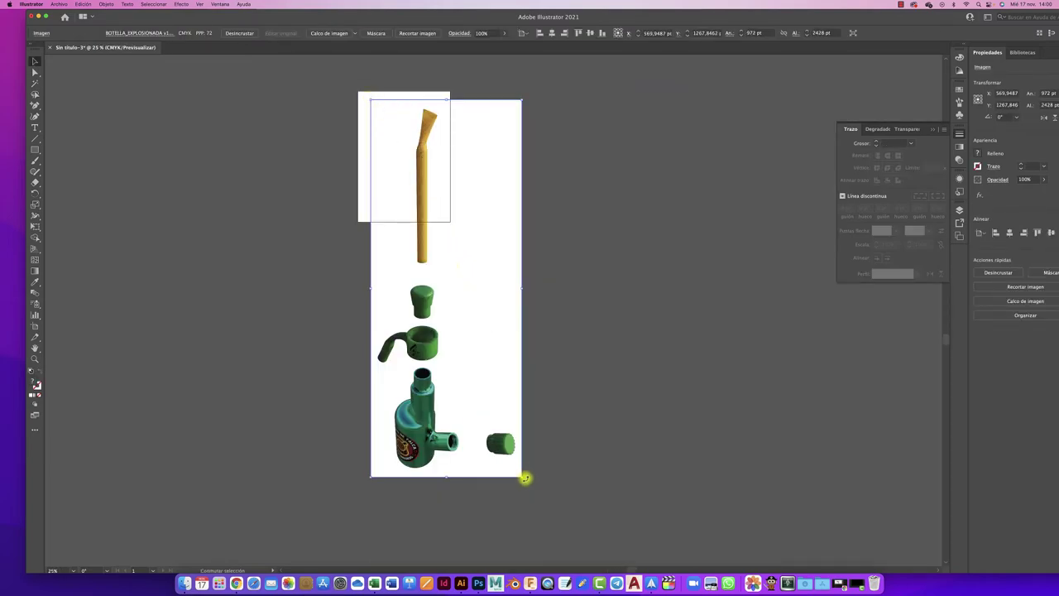
pyautogui.moveTo(524, 478); pyautogui.dragTo(412, 252)
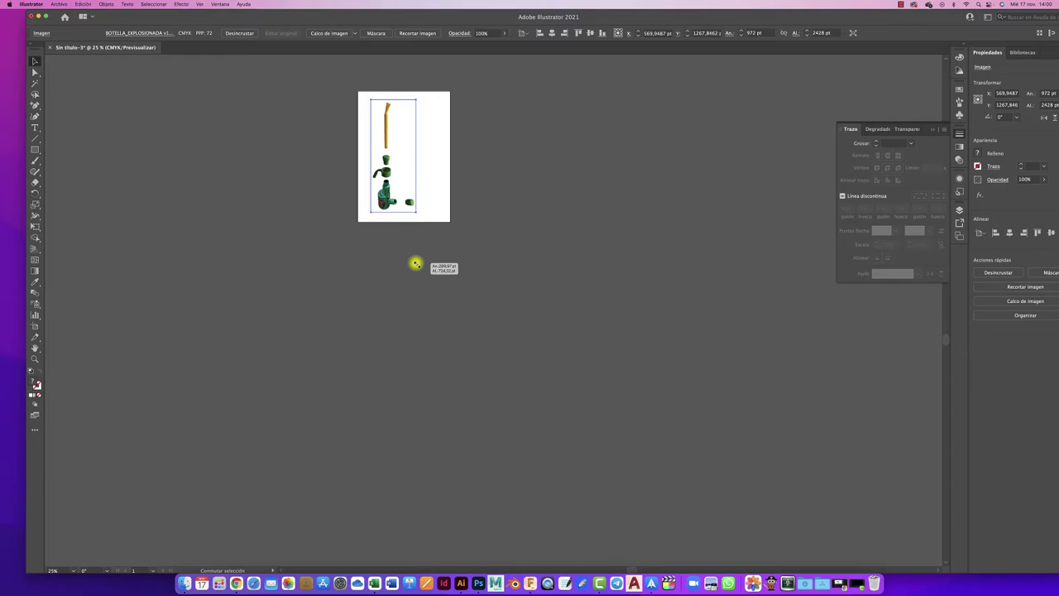
pyautogui.moveTo(403, 138); pyautogui.dragTo(397, 138)
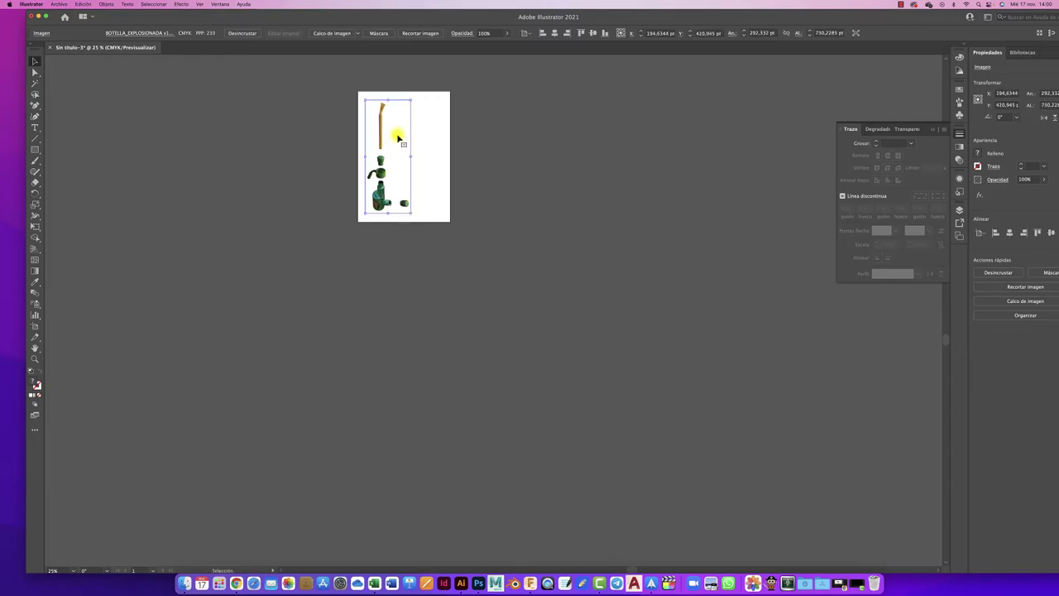
pyautogui.keyDown('alt'); pyautogui.scroll(1, 390, 140); pyautogui.keyUp('alt')
pyautogui.keyDown('alt'); pyautogui.scroll(2, 388, 134); pyautogui.keyUp('alt')
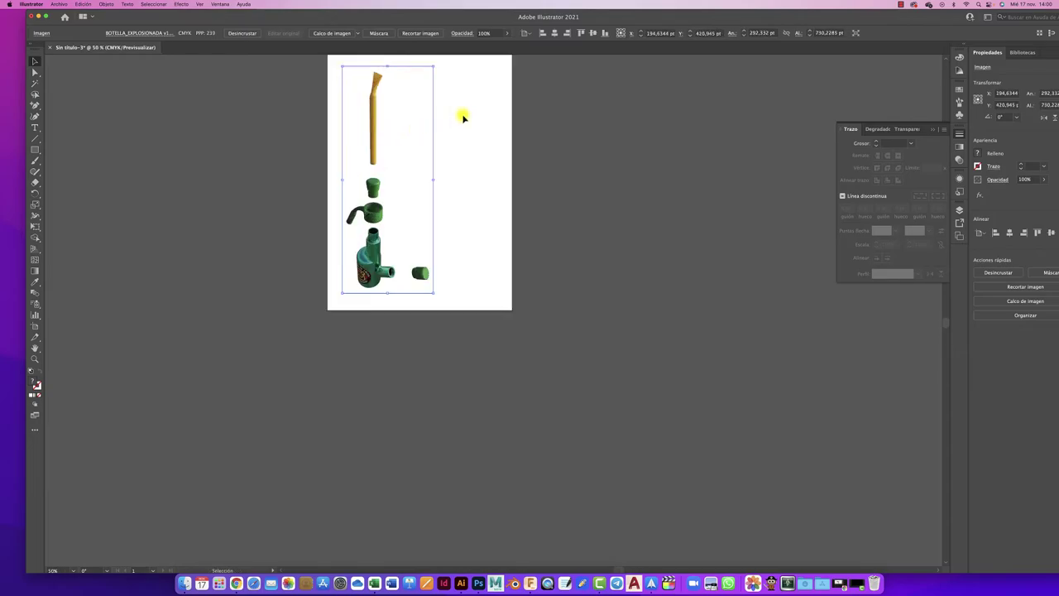
pyautogui.moveTo(484, 119); pyautogui.dragTo(486, 188)
pyautogui.keyDown('alt'); pyautogui.scroll(1, 480, 187); pyautogui.keyUp('alt')
pyautogui.keyDown('alt'); pyautogui.scroll(1, 475, 187); pyautogui.keyUp('alt')
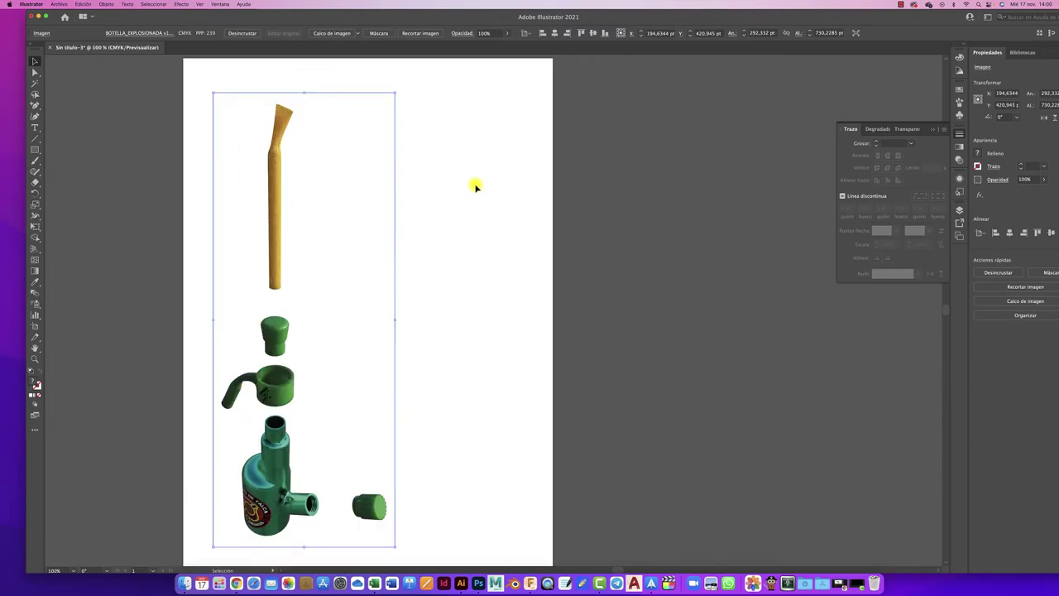
pyautogui.keyDown('alt'); pyautogui.scroll(-1, 476, 187); pyautogui.keyUp('alt')
pyautogui.click(161, 154)
pyautogui.moveTo(346, 210); pyautogui.dragTo(333, 207)
# Step: Draw a black diagonal line beside the straw with an arrowhead at its start, and nudge it closer
pyautogui.click(182, 165)
pyautogui.click(33, 138)
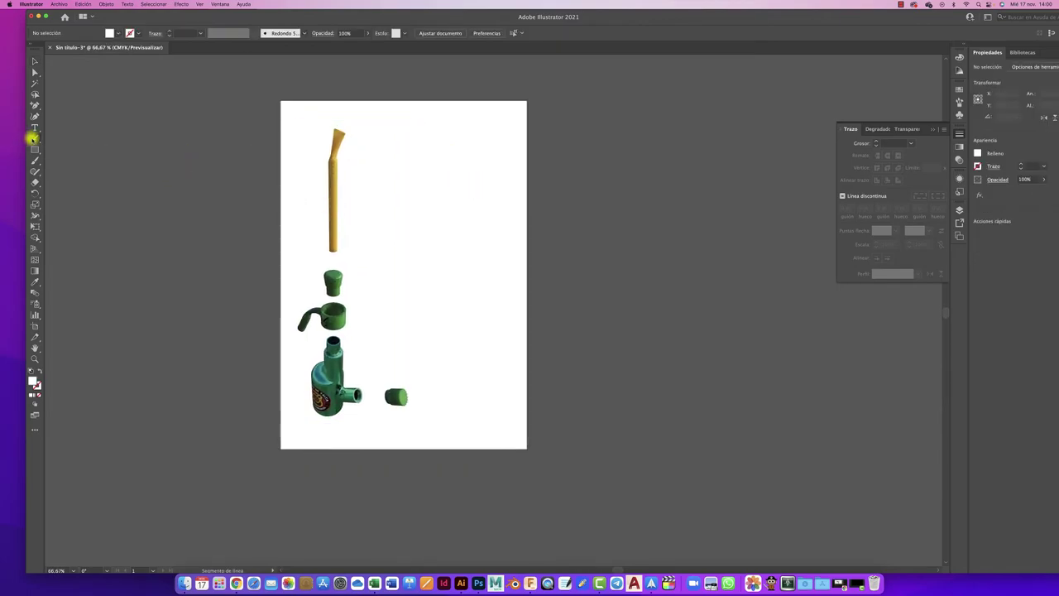
pyautogui.moveTo(352, 193); pyautogui.dragTo(428, 150)
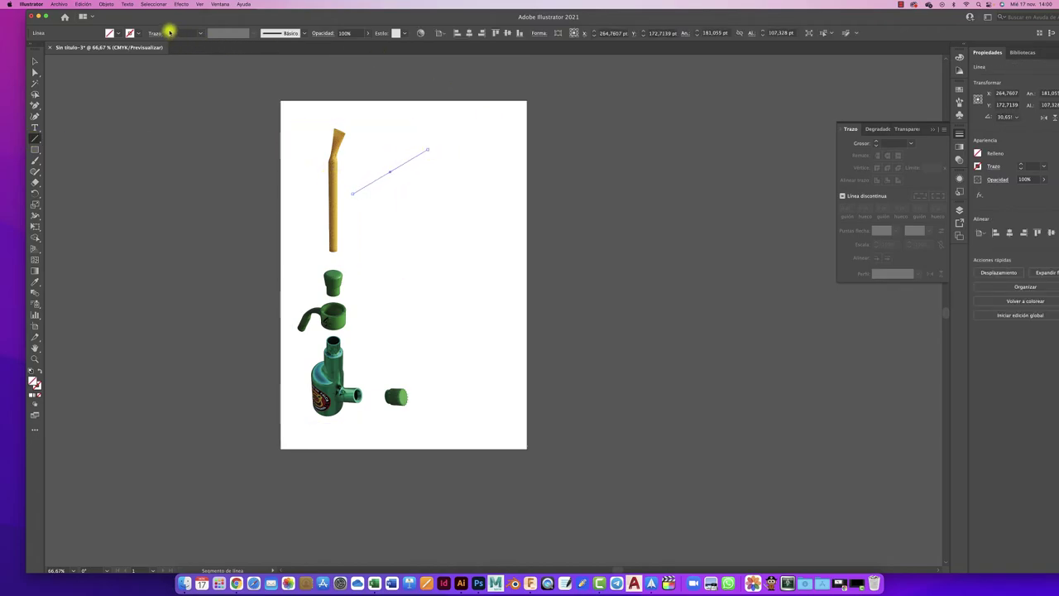
pyautogui.click(170, 32)
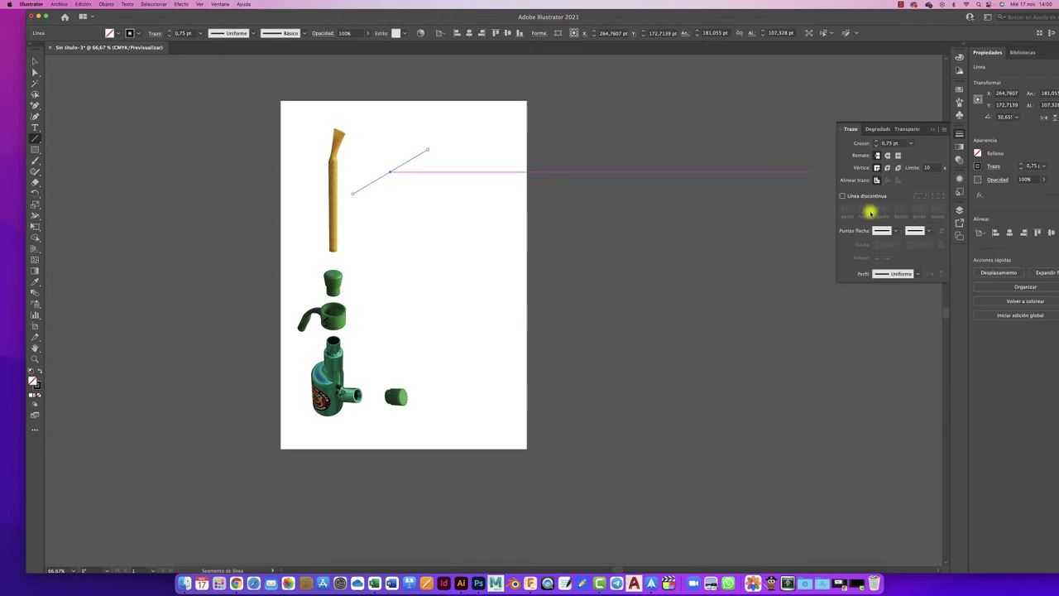
pyautogui.click(883, 232)
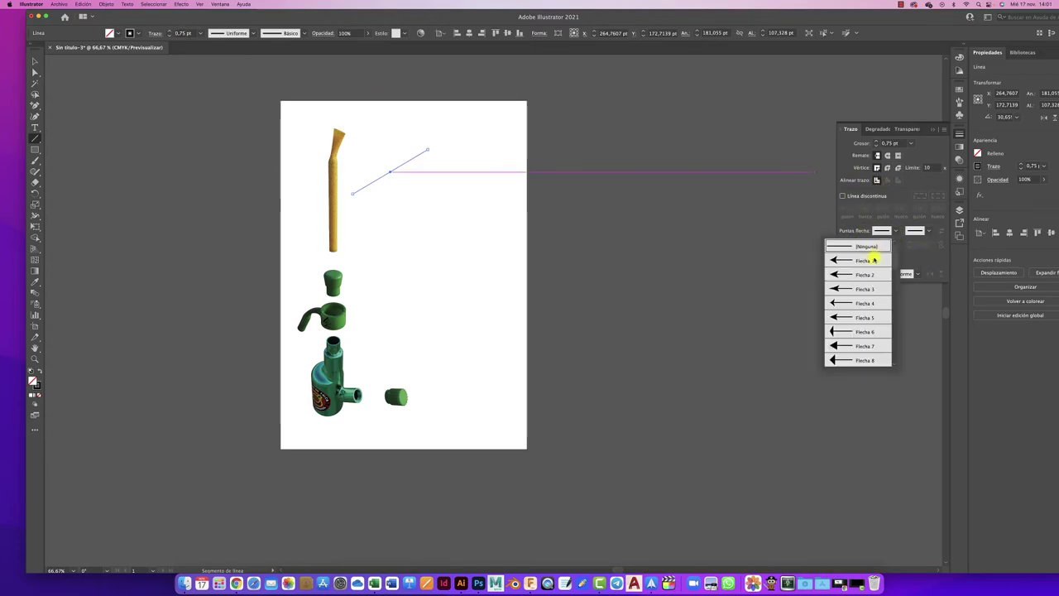
pyautogui.click(867, 255)
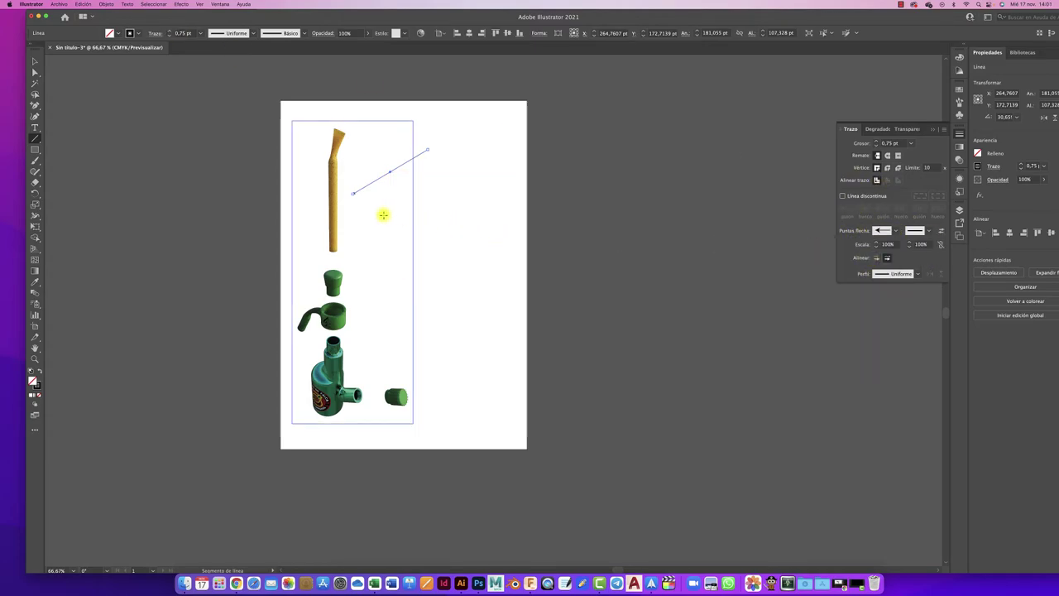
pyautogui.click(34, 60)
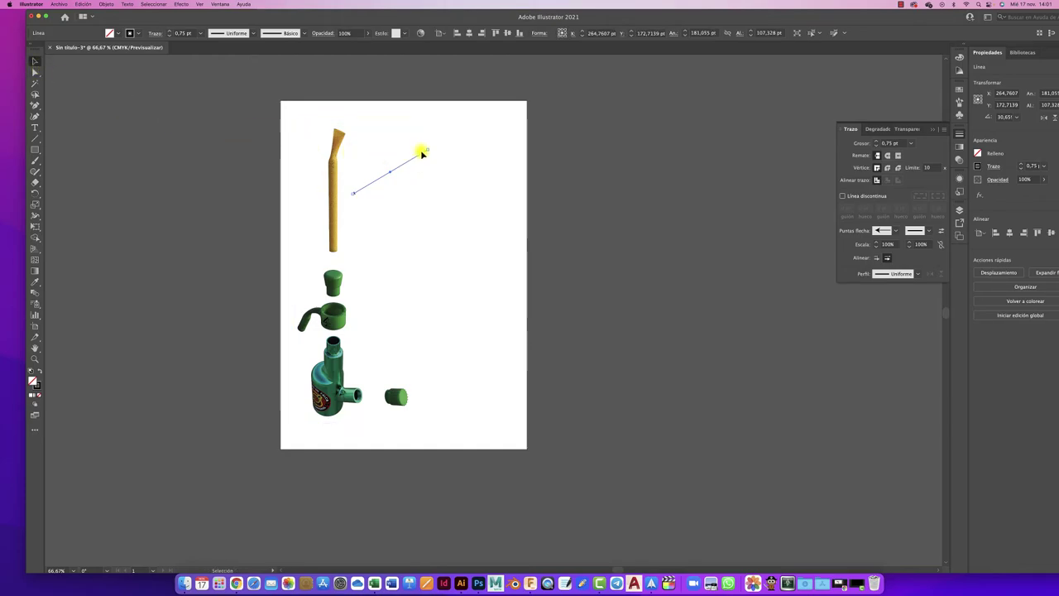
pyautogui.moveTo(419, 158)
pyautogui.mouseDown()
pyautogui.moveTo(408, 169)
pyautogui.moveTo(417, 160)
pyautogui.mouseUp()
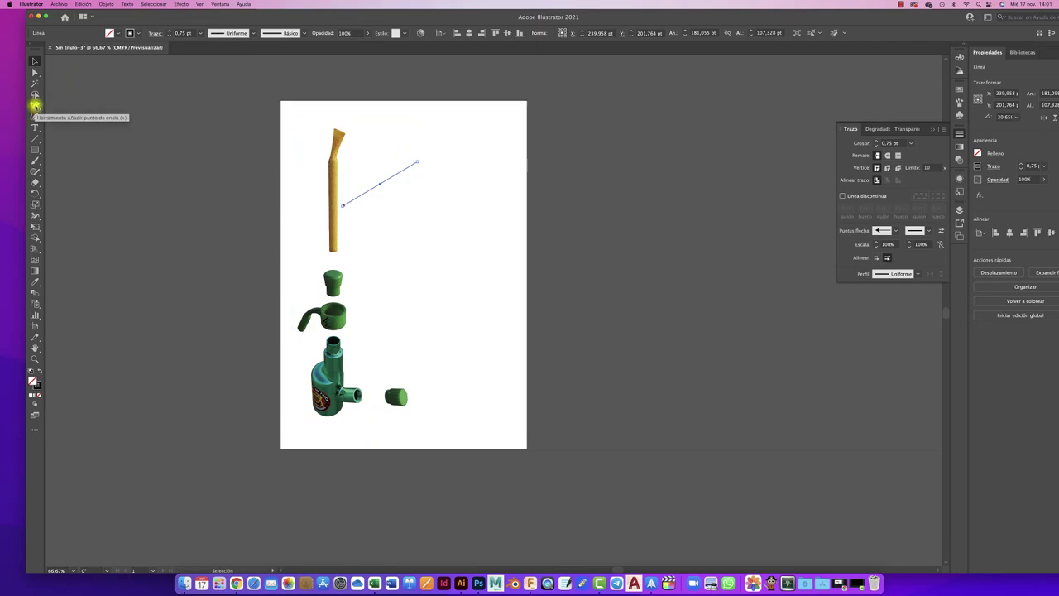
# Step: Add an anchor point midway along the line and drag its end to bend it there
pyautogui.click(35, 105)
pyautogui.click(396, 175)
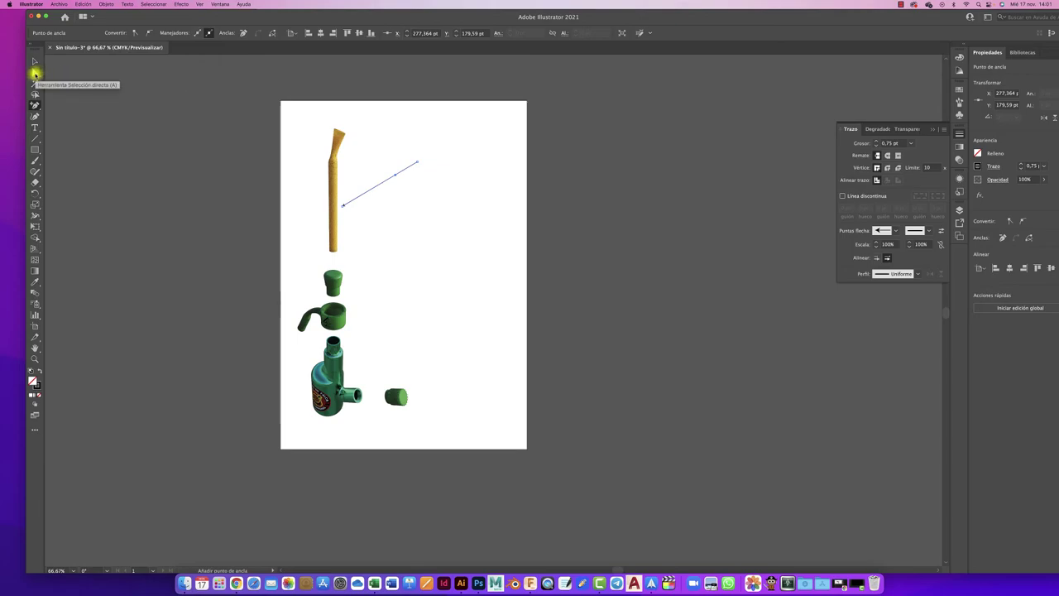
pyautogui.click(35, 72)
pyautogui.moveTo(419, 165); pyautogui.dragTo(434, 177)
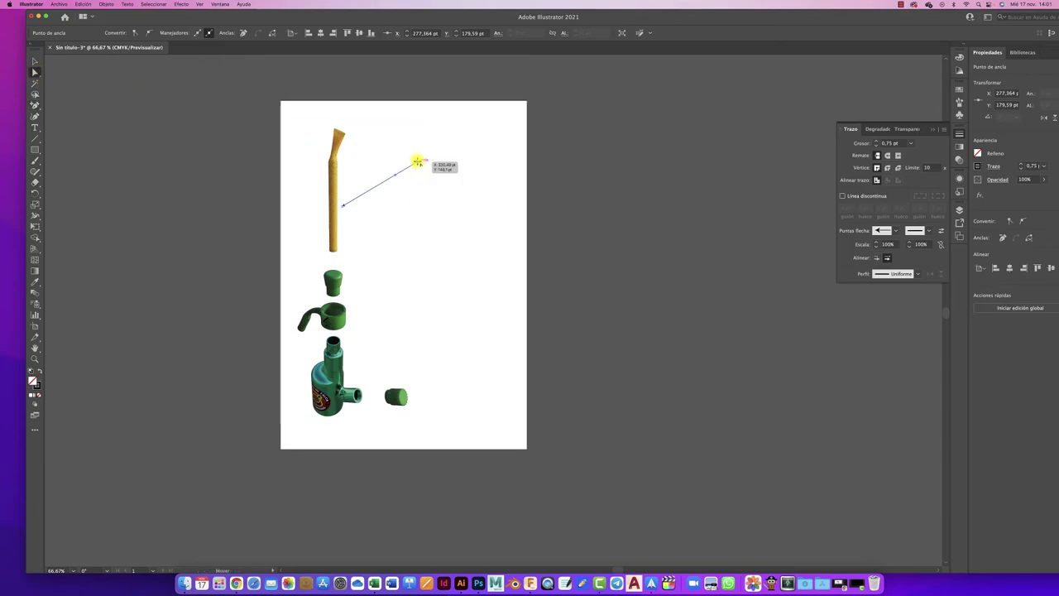
pyautogui.keyDown('alt'); pyautogui.scroll(-2, 433, 177); pyautogui.keyUp('alt')
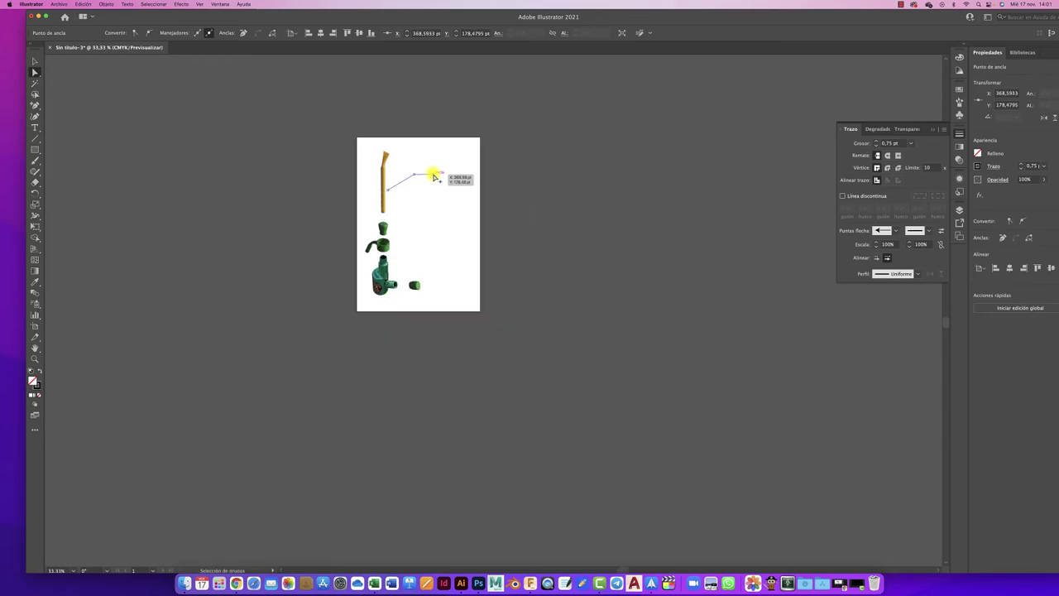
pyautogui.keyDown('alt'); pyautogui.scroll(2, 430, 174); pyautogui.keyUp('alt')
pyautogui.keyDown('alt'); pyautogui.scroll(2, 426, 170); pyautogui.keyUp('alt')
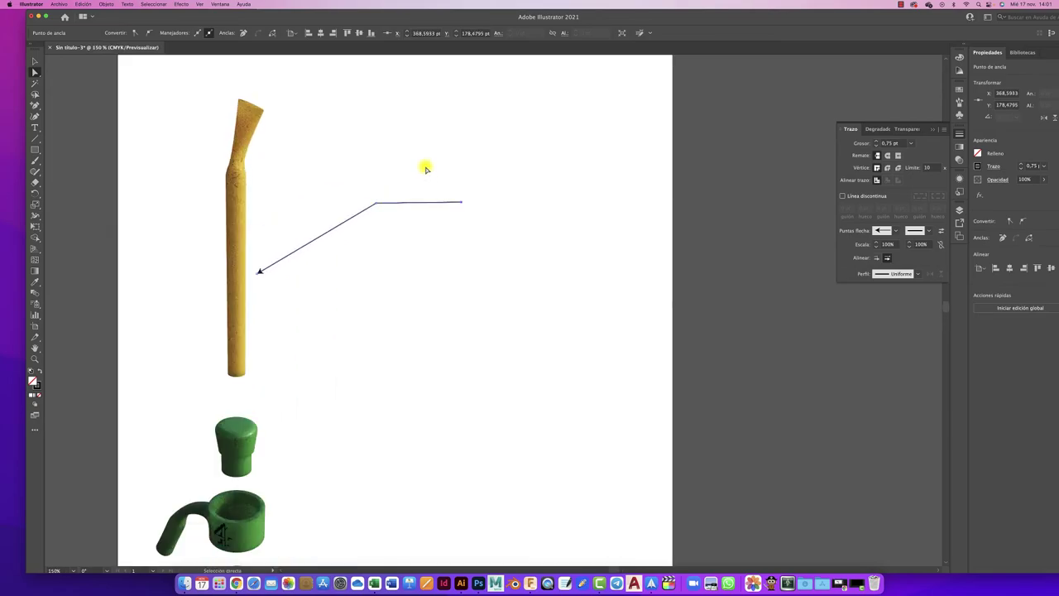
# Step: Show the rulers and pull a horizontal guide along the line's top segment
pyautogui.press('super+r')
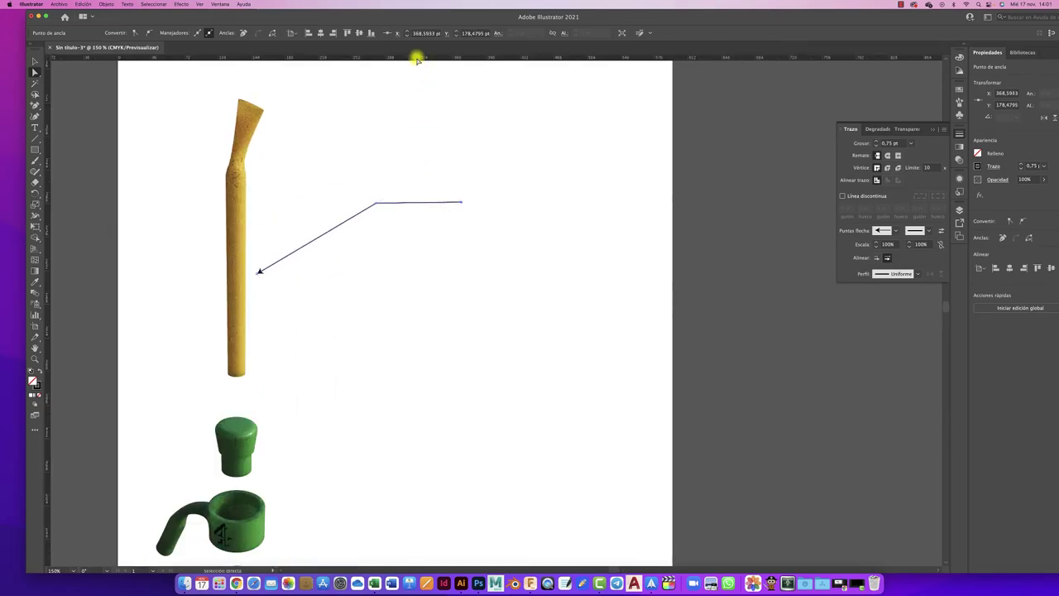
pyautogui.moveTo(416, 58); pyautogui.dragTo(403, 207)
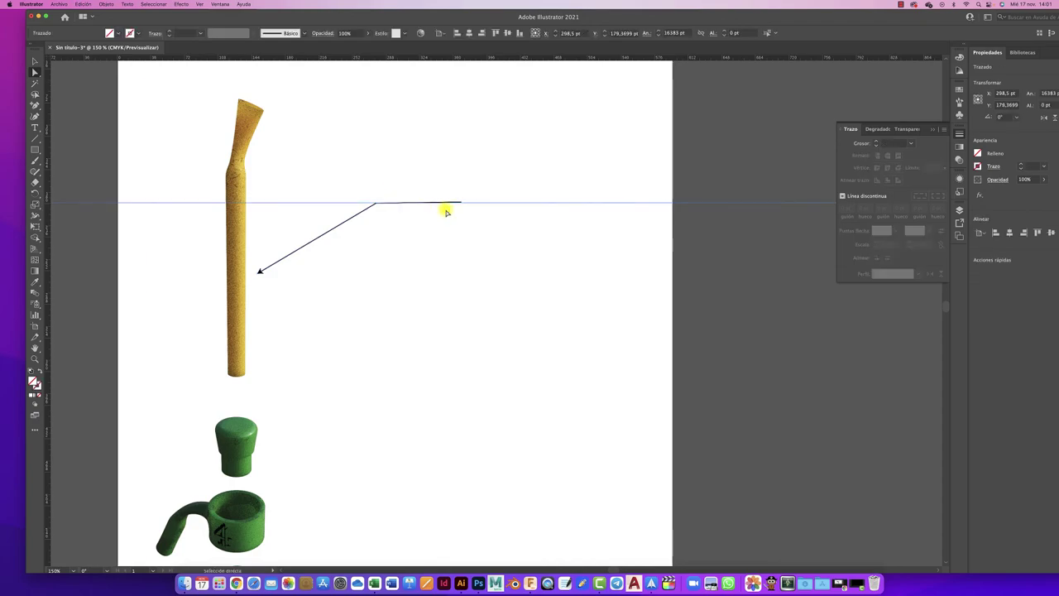
pyautogui.keyDown('alt'); pyautogui.scroll(-1, 446, 209); pyautogui.keyUp('alt')
pyautogui.keyDown('alt'); pyautogui.scroll(4, 447, 210); pyautogui.keyUp('alt')
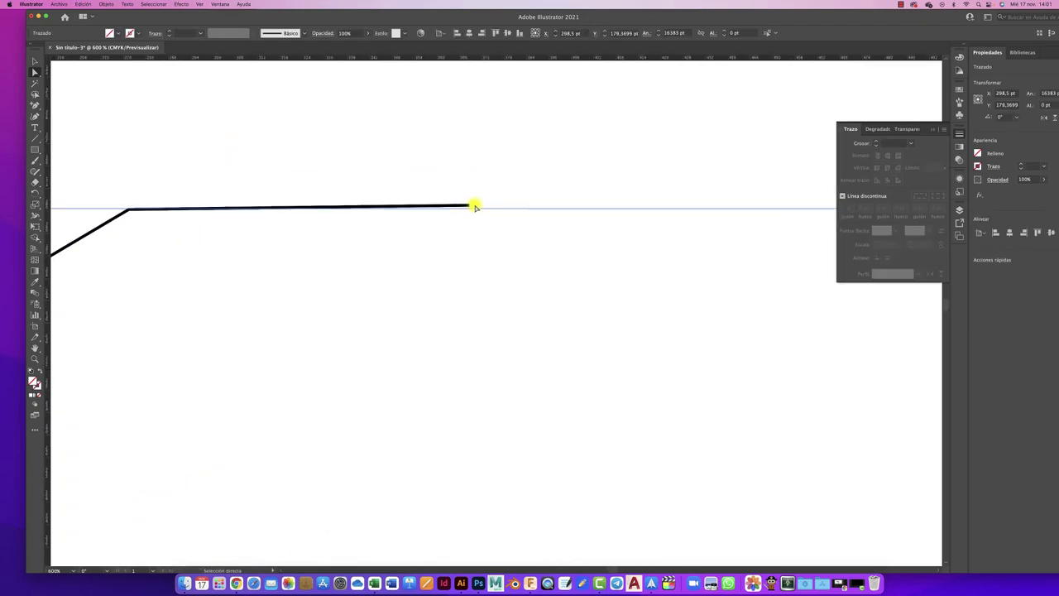
# Step: Give the line round caps and round corners, and level its tail along the guide
pyautogui.click(455, 205)
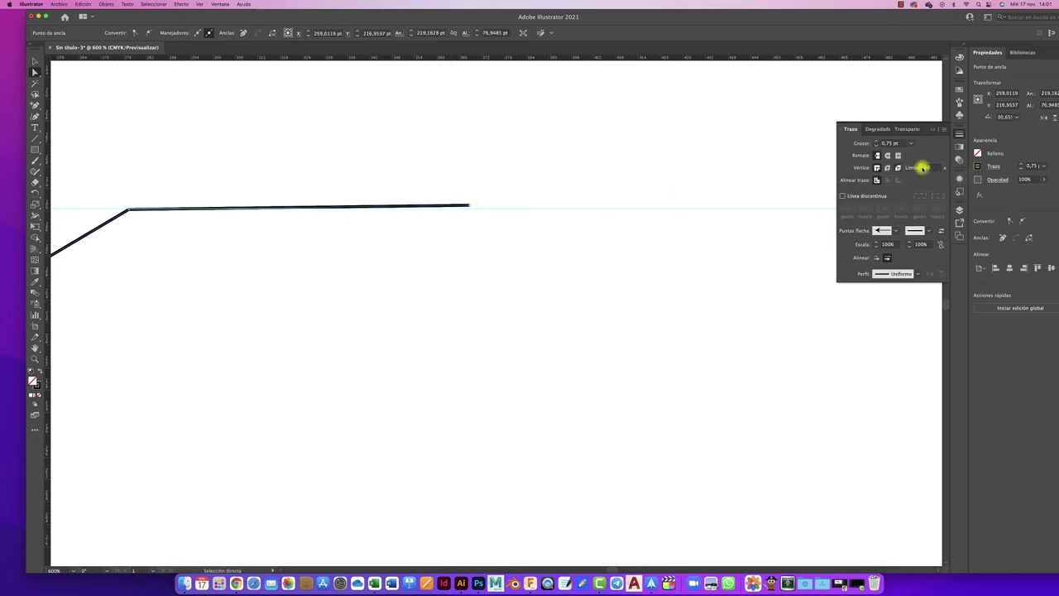
pyautogui.click(887, 168)
pyautogui.click(887, 155)
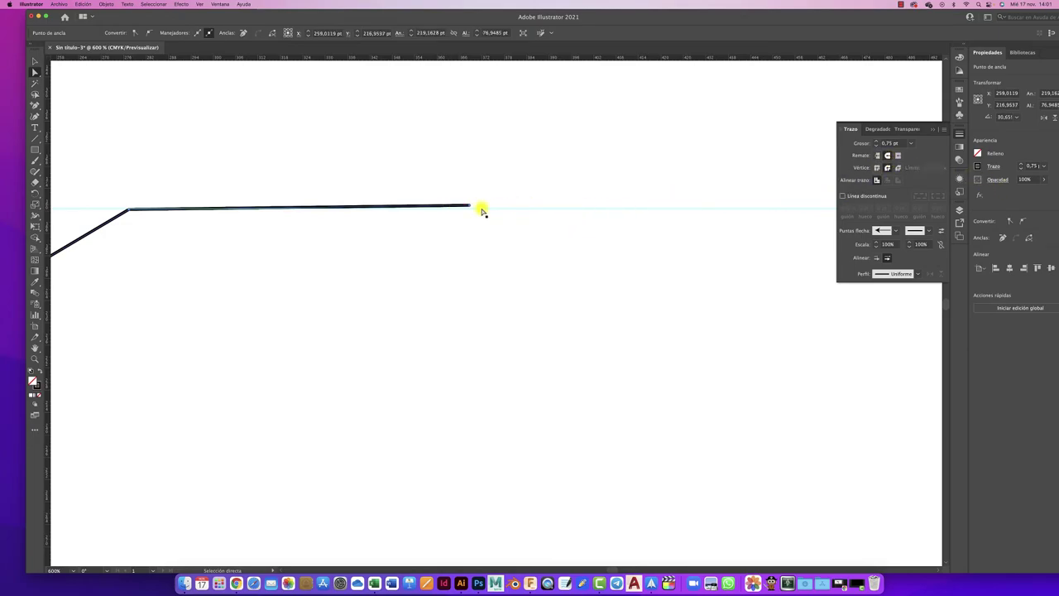
pyautogui.moveTo(468, 206); pyautogui.dragTo(470, 210)
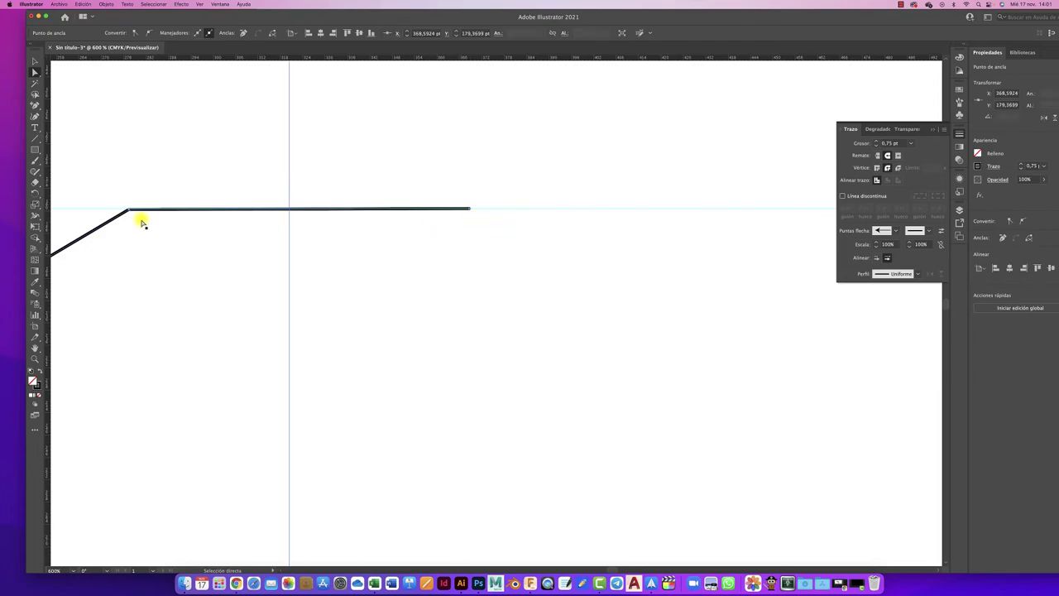
# Step: Round off the elbow of the bent line with the live-corner widget
pyautogui.moveTo(130, 215)
pyautogui.mouseDown()
pyautogui.moveTo(176, 305)
pyautogui.moveTo(281, 287)
pyautogui.mouseUp()
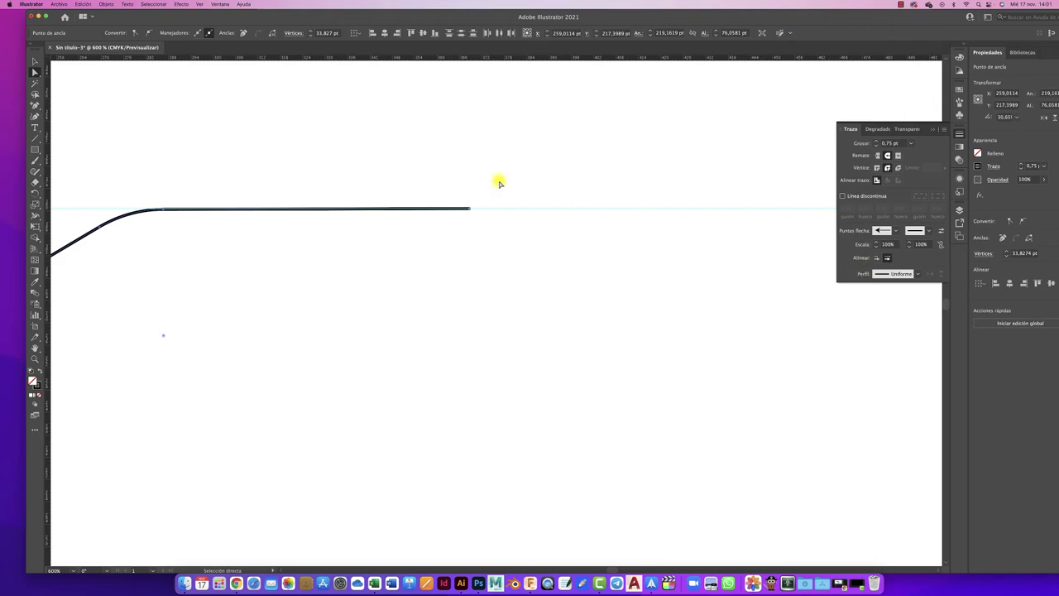
pyautogui.click(34, 61)
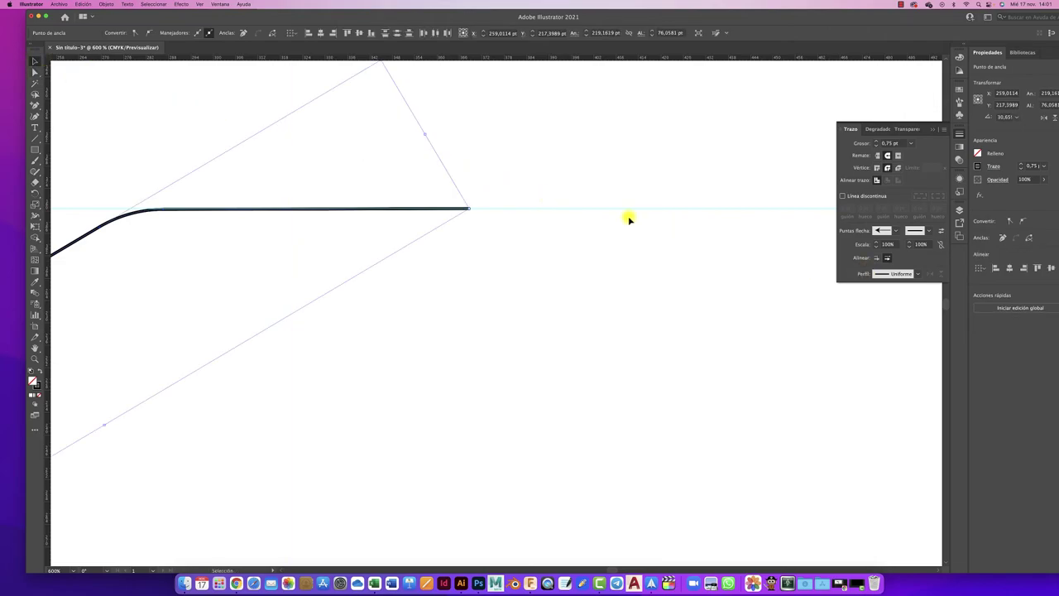
pyautogui.keyDown('alt'); pyautogui.scroll(-2, 629, 219); pyautogui.keyUp('alt')
pyautogui.keyDown('alt'); pyautogui.scroll(-1, 629, 217); pyautogui.keyUp('alt')
pyautogui.click(564, 241)
# Step: Copy the bent arrow and position a pasted copy pointing at the cap
pyautogui.keyDown('alt'); pyautogui.scroll(-2, 554, 240); pyautogui.keyUp('alt')
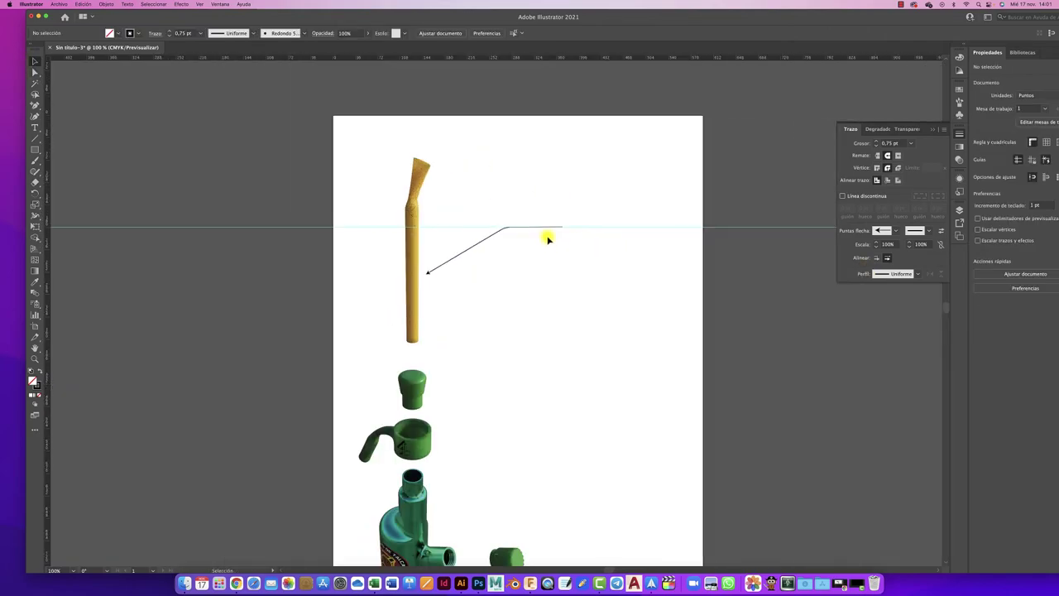
pyautogui.scroll(-1, 571, 245)
pyautogui.scroll(-2, 571, 244)
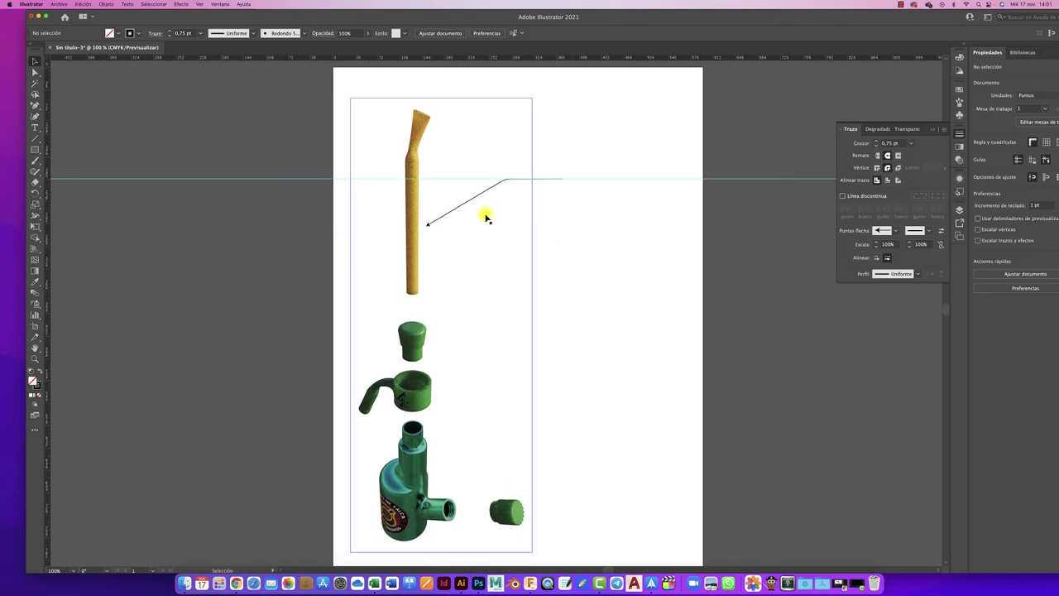
pyautogui.click(458, 206)
pyautogui.press('super+c')
pyautogui.press('super+v')
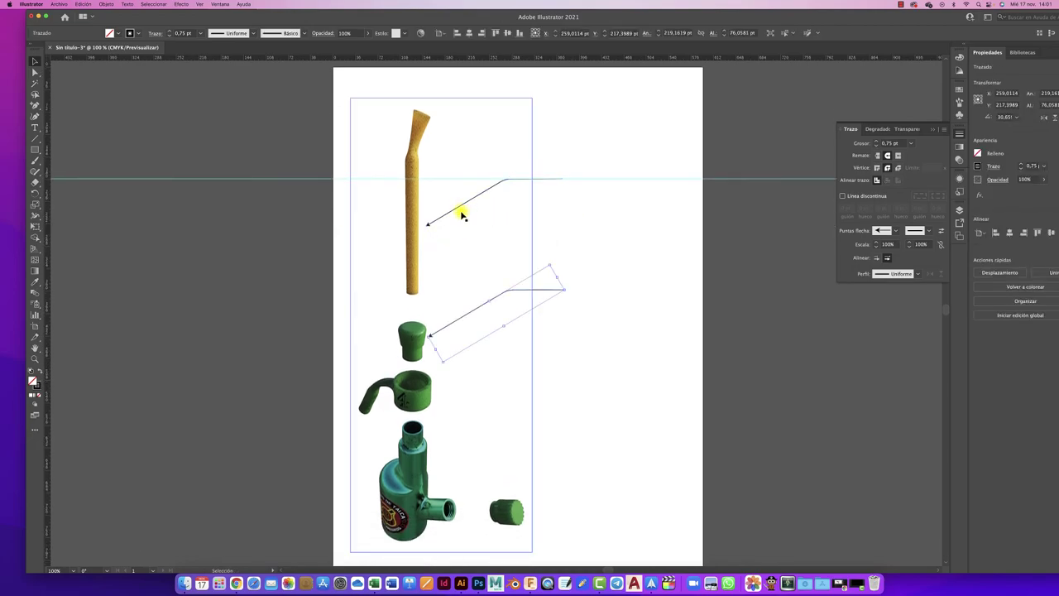
pyautogui.moveTo(482, 306); pyautogui.dragTo(481, 307)
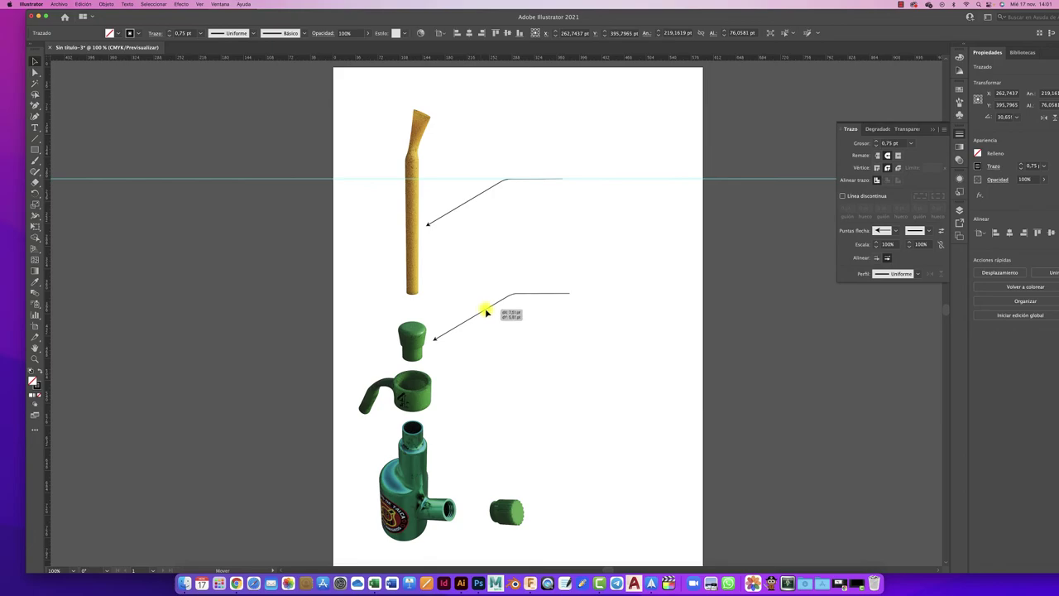
pyautogui.moveTo(488, 313); pyautogui.dragTo(490, 364)
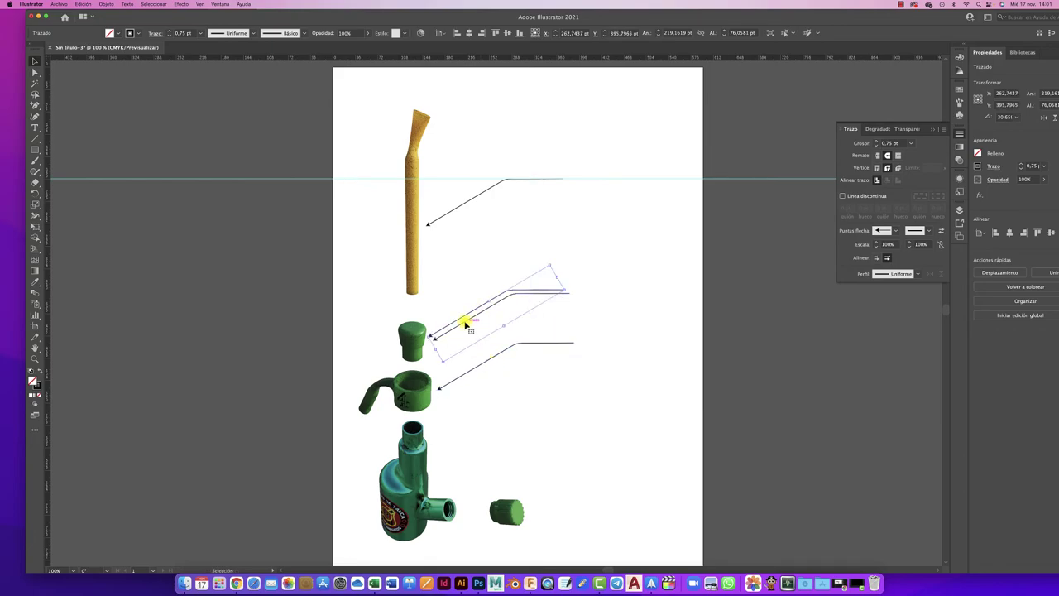
# Step: Add arrow copies pointing at the handled ring, the bottle body and the small side cap
pyautogui.keyDown('alt'); pyautogui.moveTo(465, 326); pyautogui.dragTo(470, 437); pyautogui.keyUp('alt')
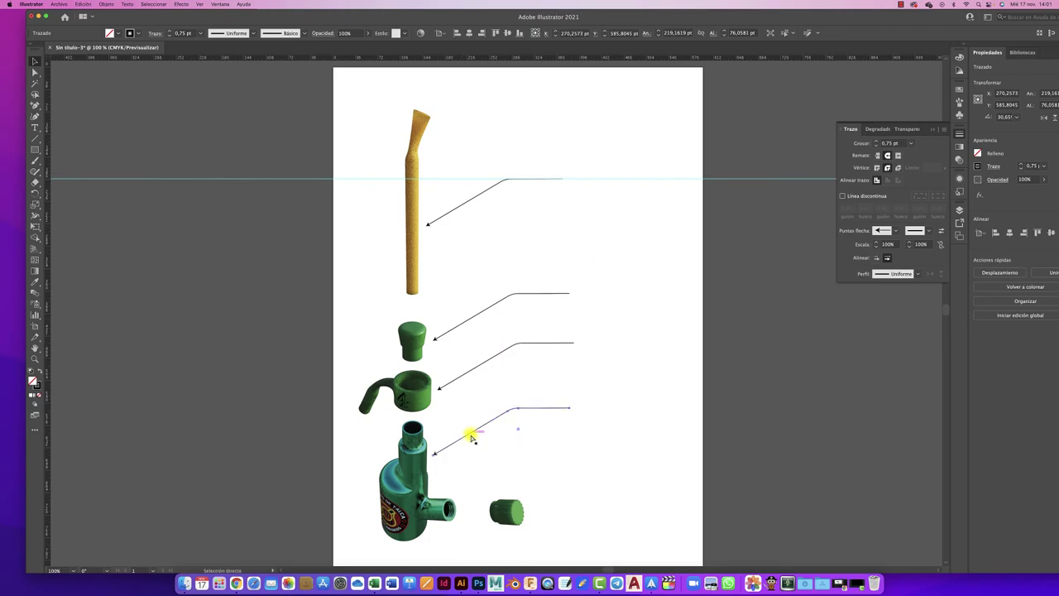
pyautogui.moveTo(468, 312)
pyautogui.keyDown('alt'); pyautogui.mouseDown()
pyautogui.moveTo(586, 460)
pyautogui.moveTo(571, 489)
pyautogui.mouseUp(); pyautogui.keyUp('alt')
pyautogui.click(748, 377)
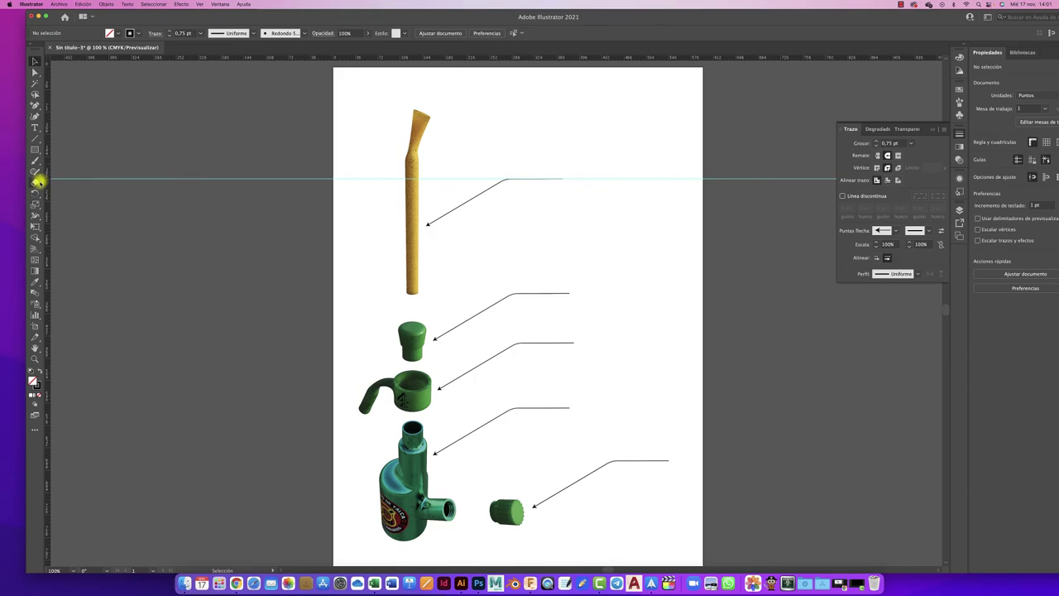
# Step: Add Lorem ipsum text boxes at the straw, cap, ring, bottle and side-cap leader ends
pyautogui.click(35, 127)
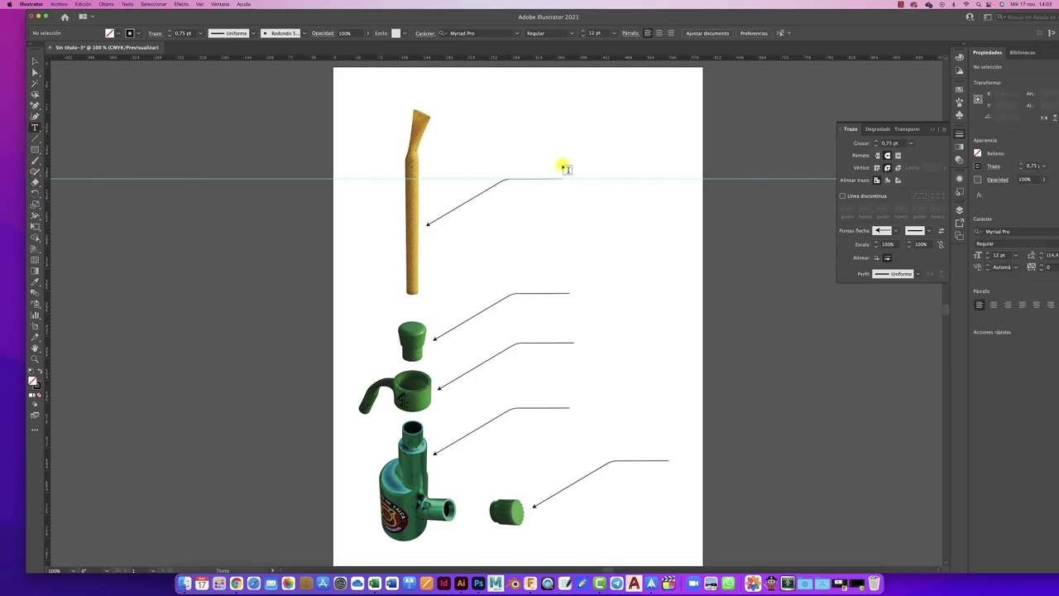
pyautogui.moveTo(562, 167); pyautogui.dragTo(651, 175)
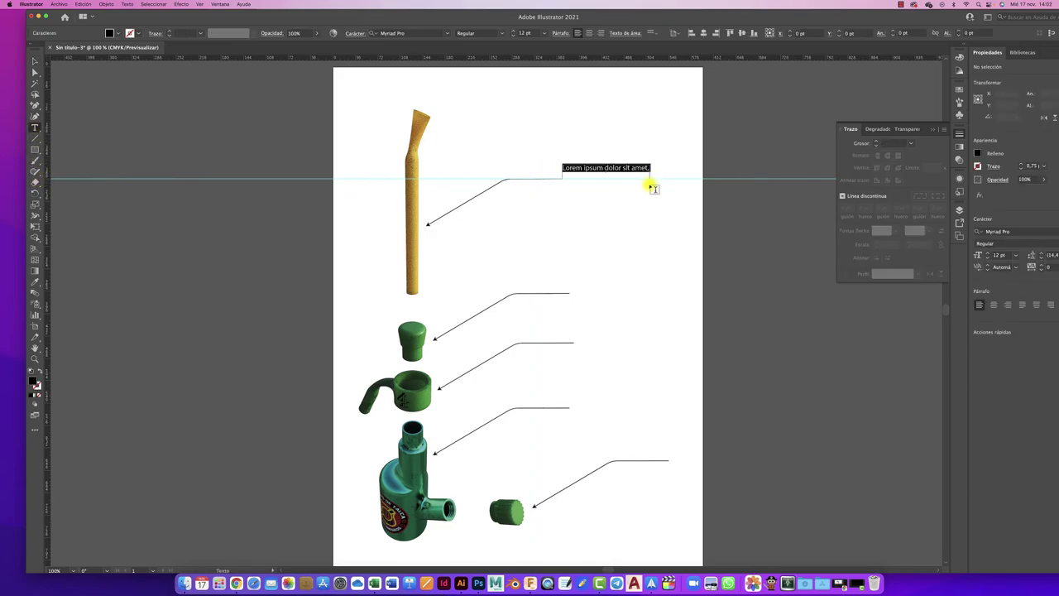
pyautogui.moveTo(568, 283); pyautogui.dragTo(654, 301)
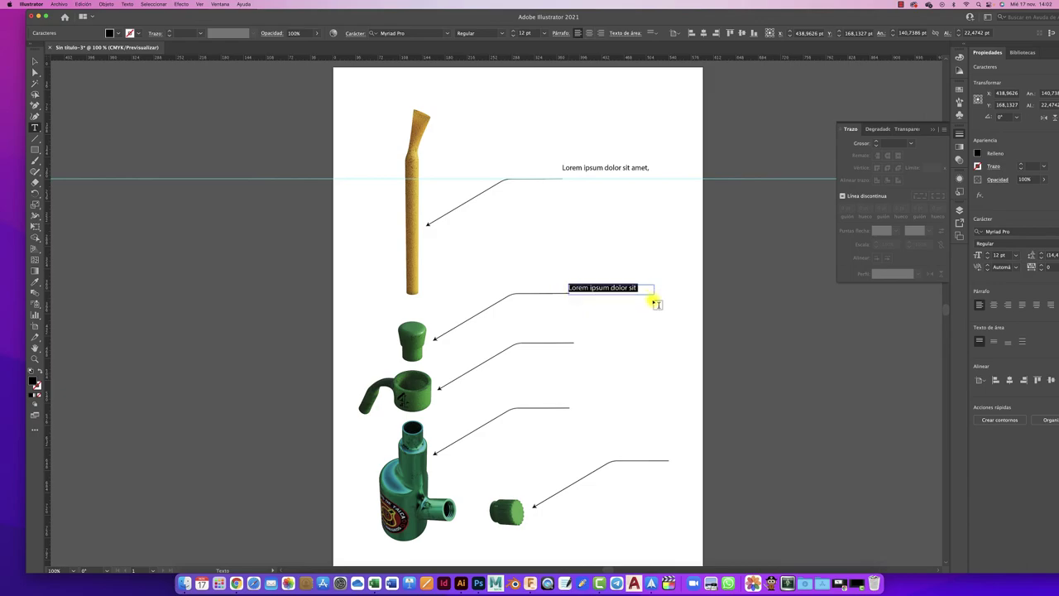
pyautogui.moveTo(575, 334); pyautogui.dragTo(666, 344)
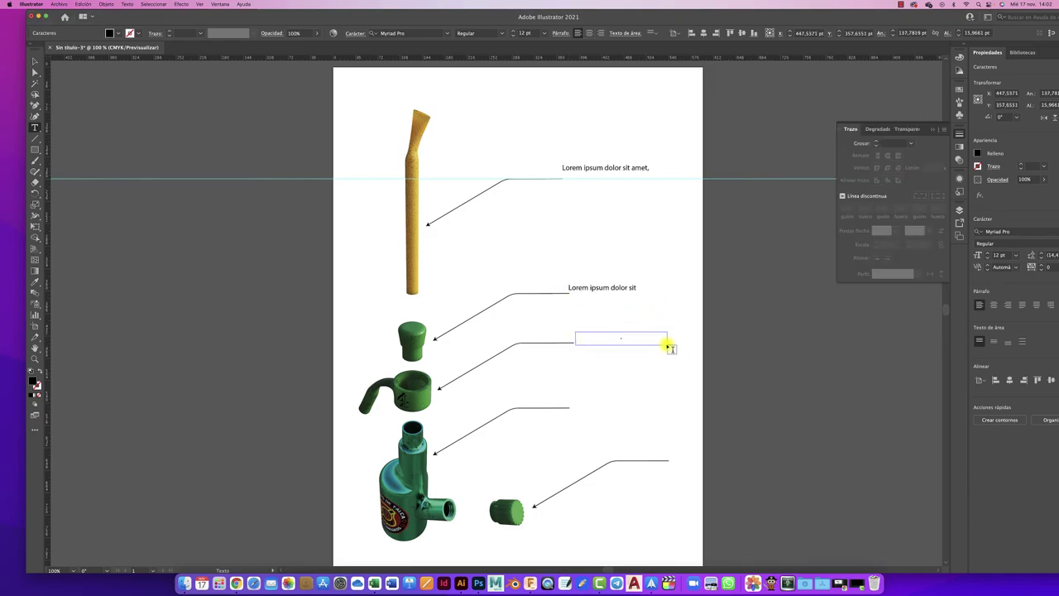
pyautogui.moveTo(573, 397); pyautogui.dragTo(664, 414)
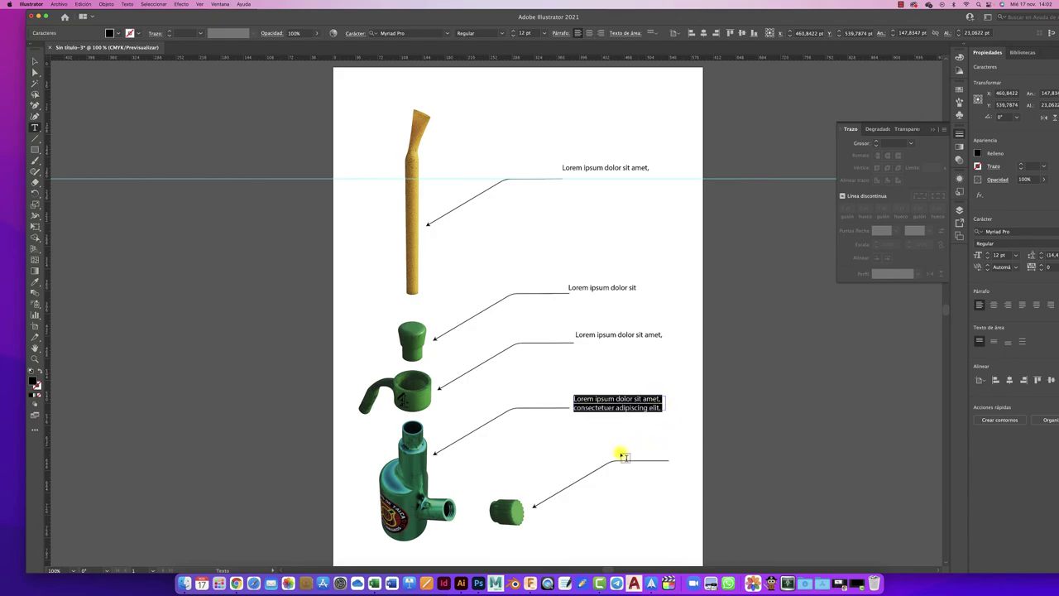
pyautogui.moveTo(612, 444); pyautogui.dragTo(681, 453)
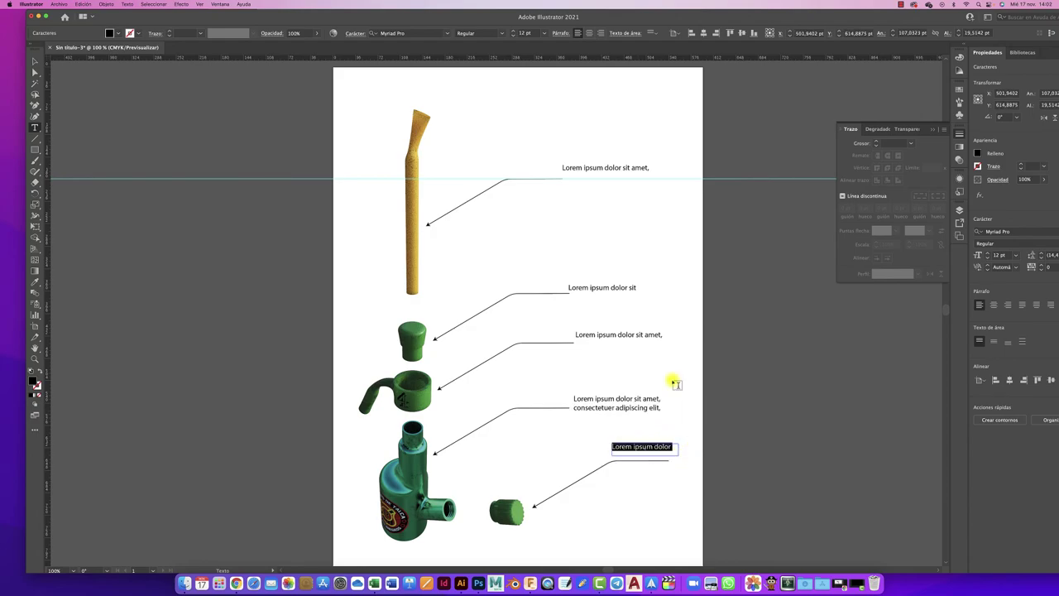
pyautogui.click(35, 61)
pyautogui.click(198, 261)
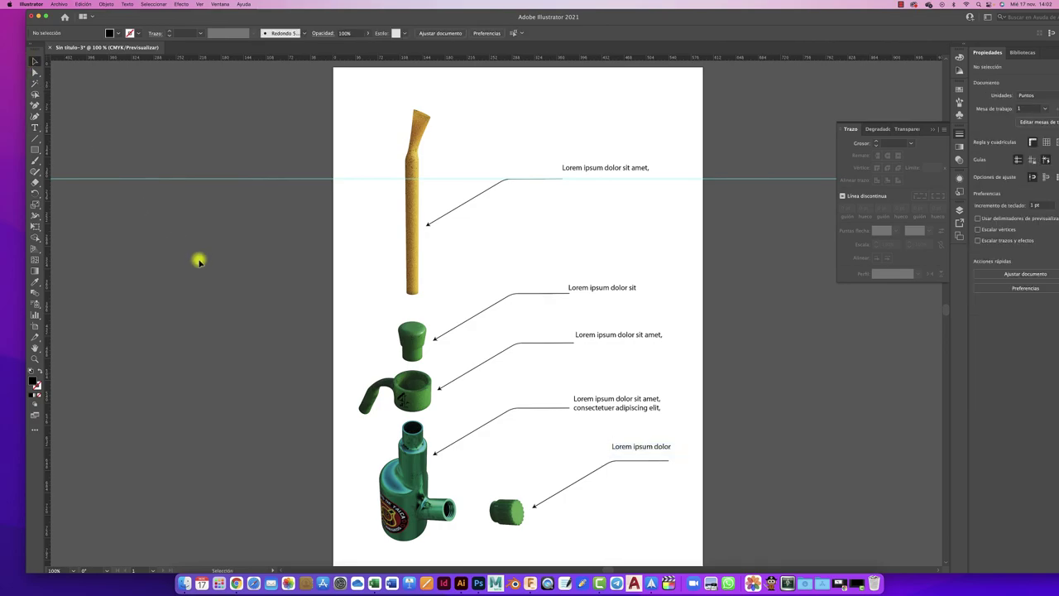
# Step: Drag the horizontal guide back into the top ruler and clear the selection
pyautogui.moveTo(241, 181); pyautogui.dragTo(284, 57)
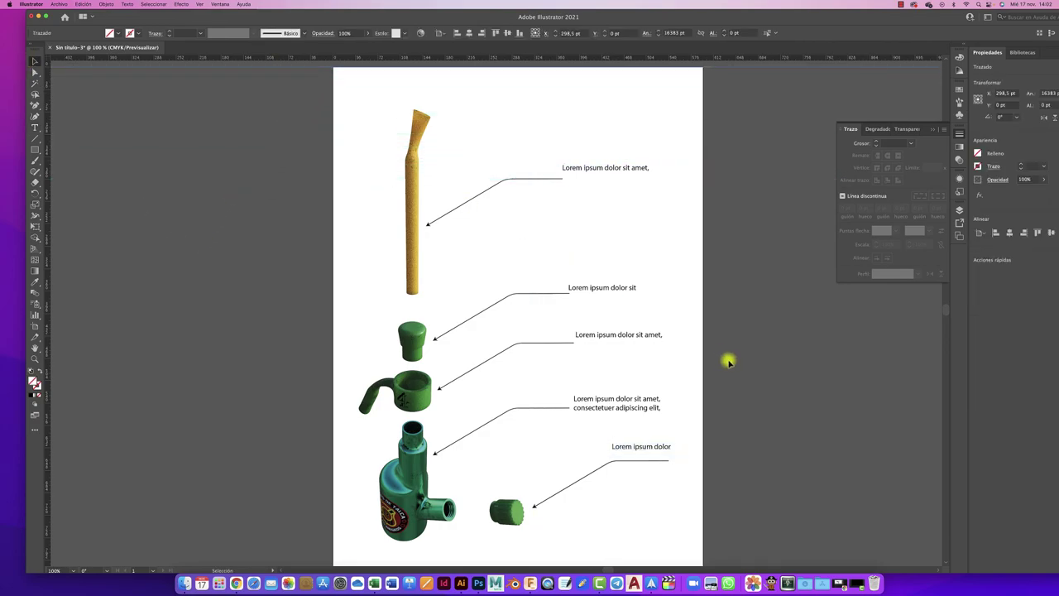
pyautogui.click(223, 329)
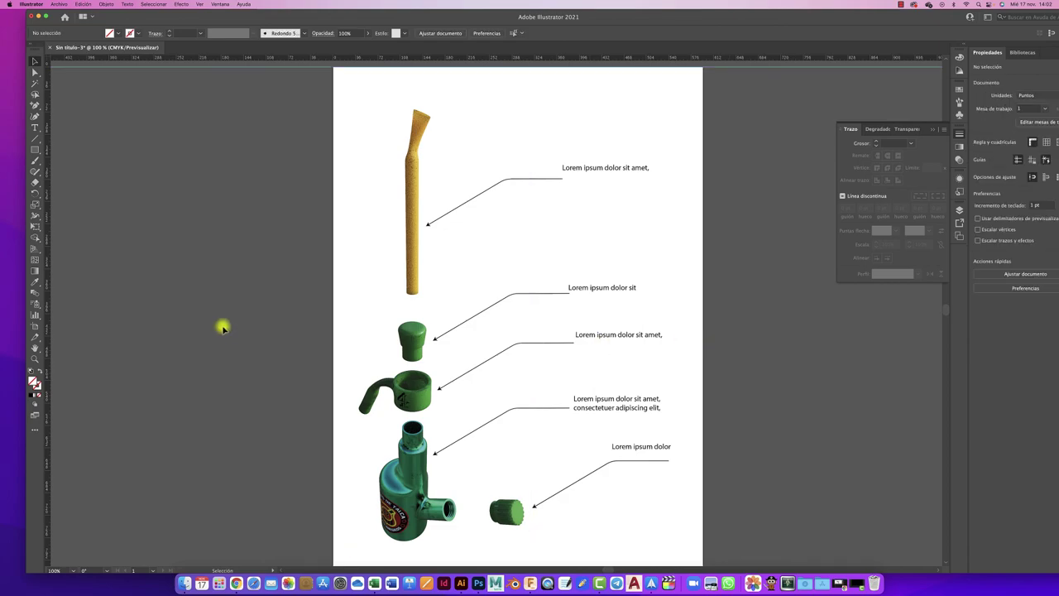